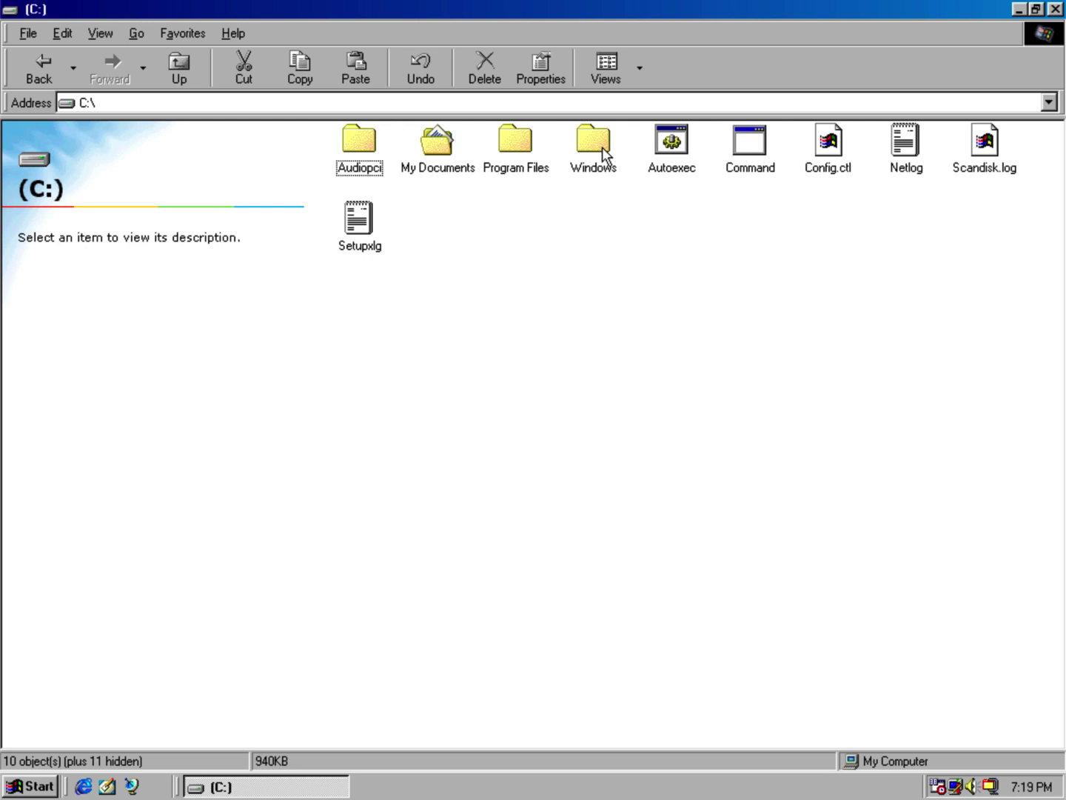
# Look through the contents of the C:\WINDOWS\OPTIONS\CABS folder and close its window.
pyautogui.doubleClick(602, 147)
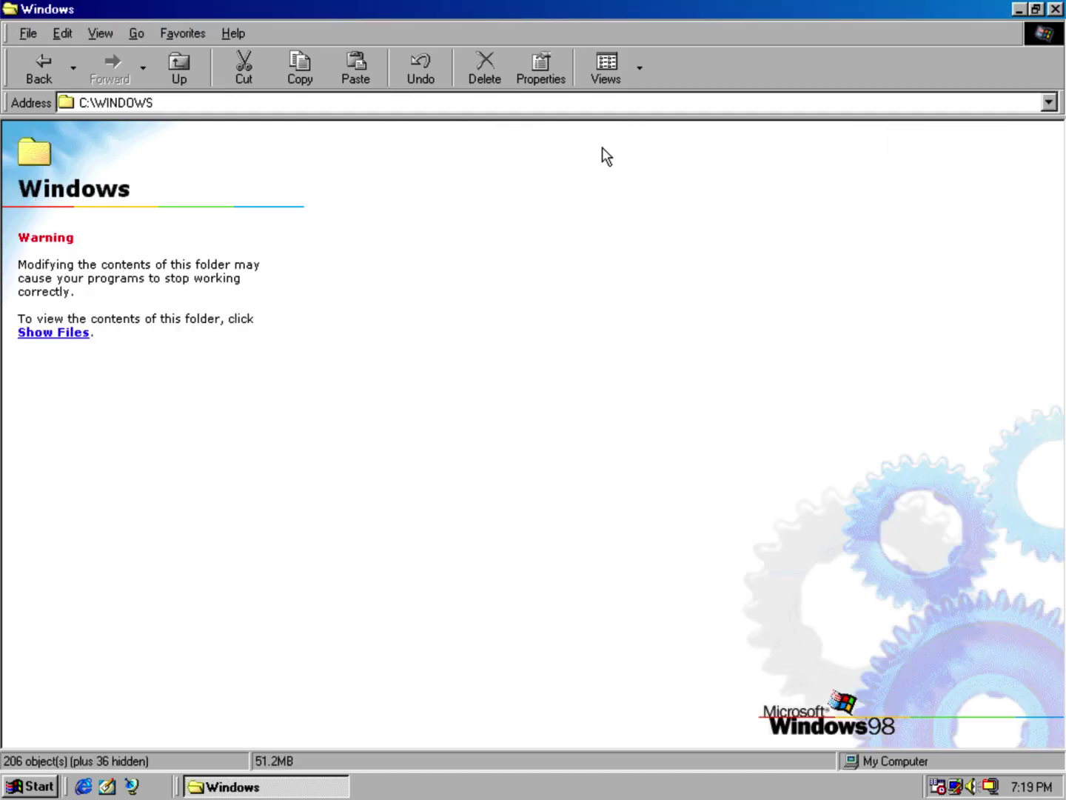
pyautogui.click(53, 332)
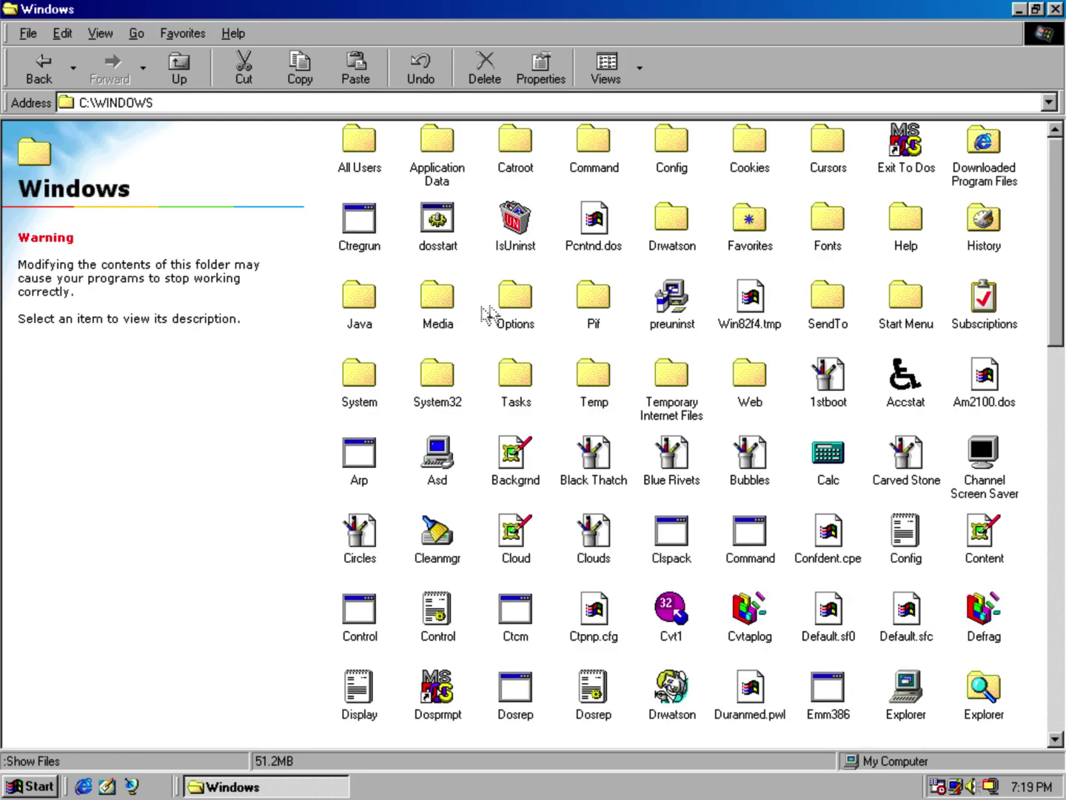
pyautogui.doubleClick(530, 304)
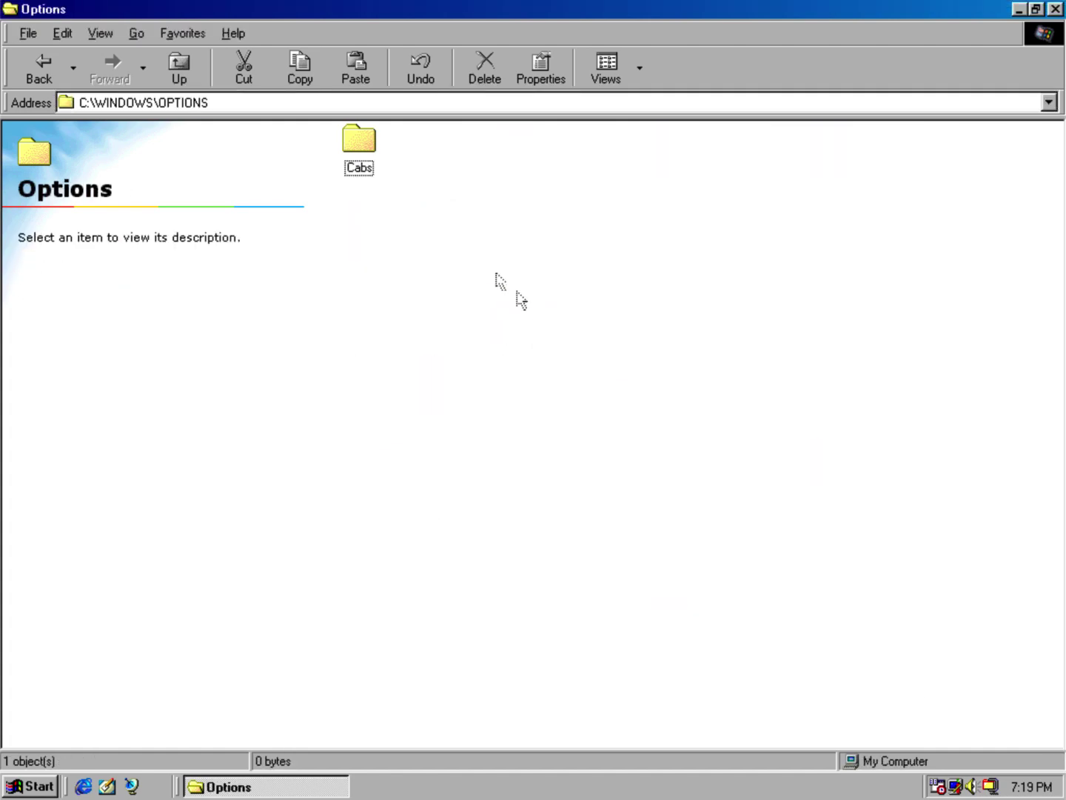
pyautogui.doubleClick(356, 144)
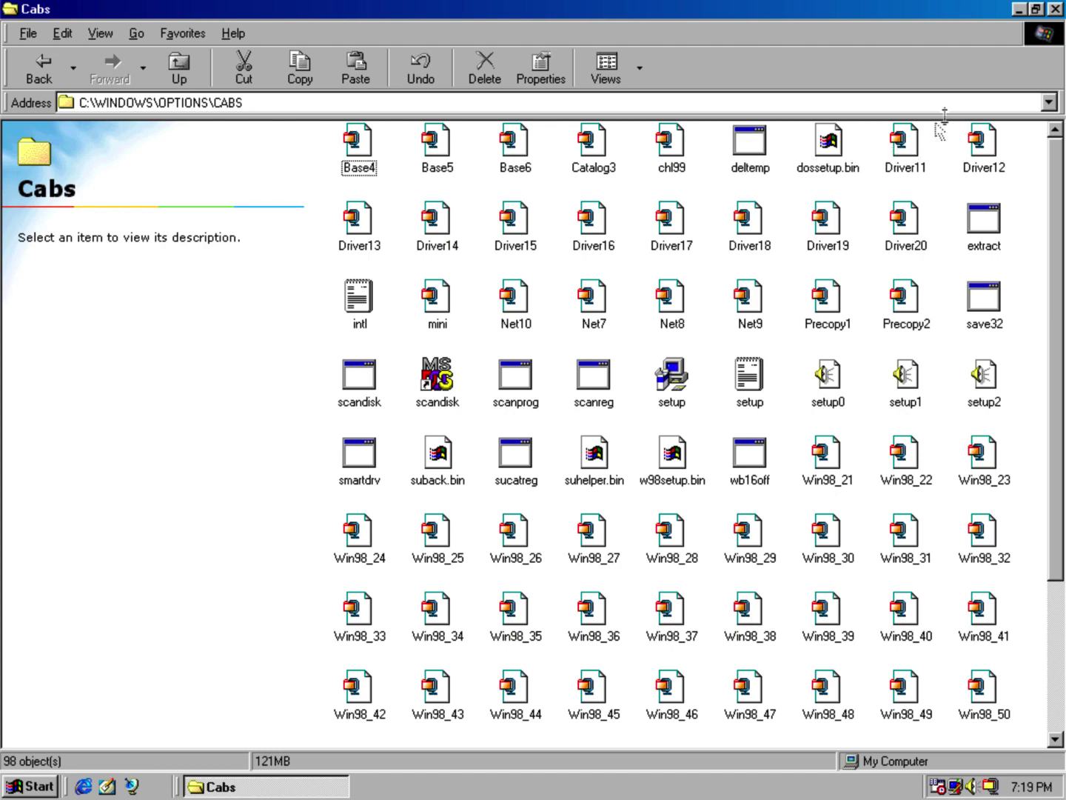
pyautogui.click(1055, 9)
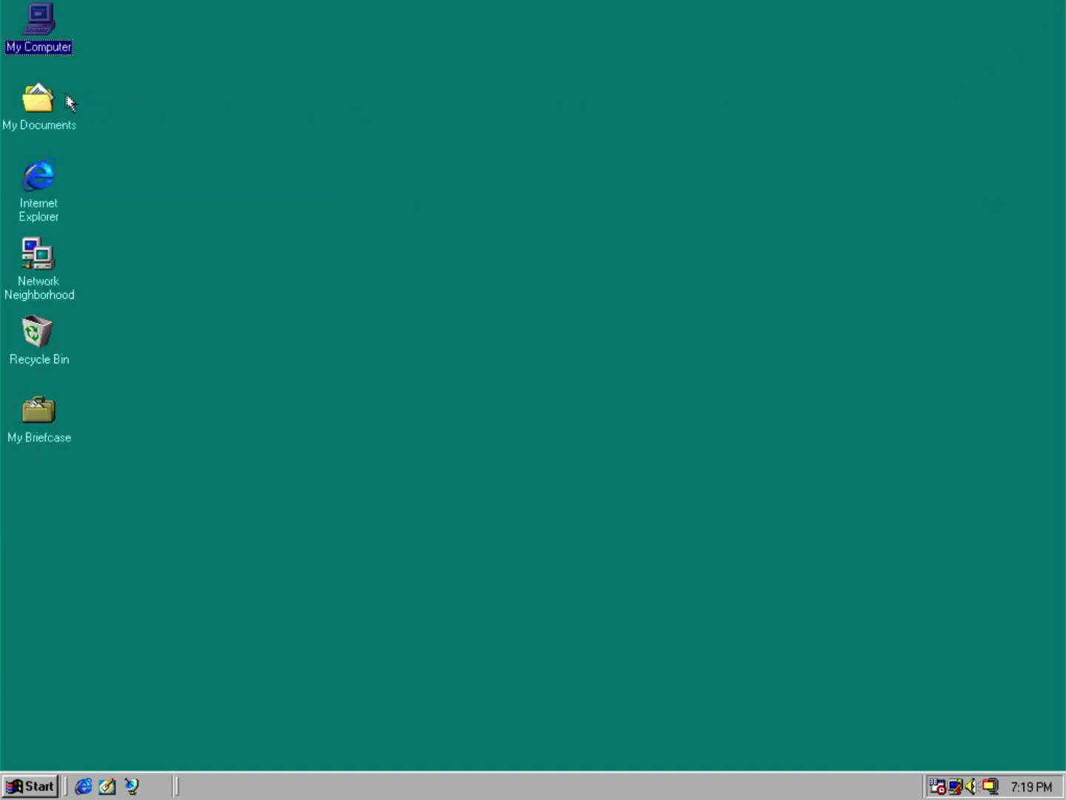
# Start the Windows 98 upgrade from the Win98 SE CD in drive D: and continue past the Setup welcome message.
pyautogui.doubleClick(48, 23)
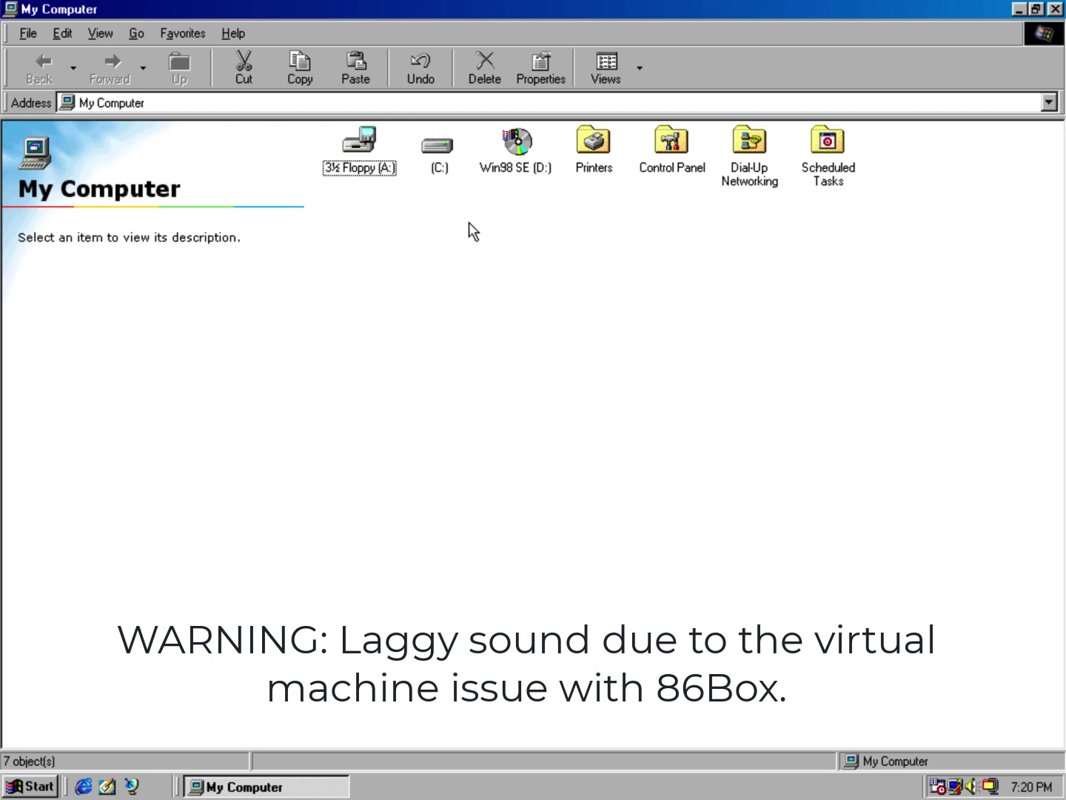
pyautogui.click(513, 147)
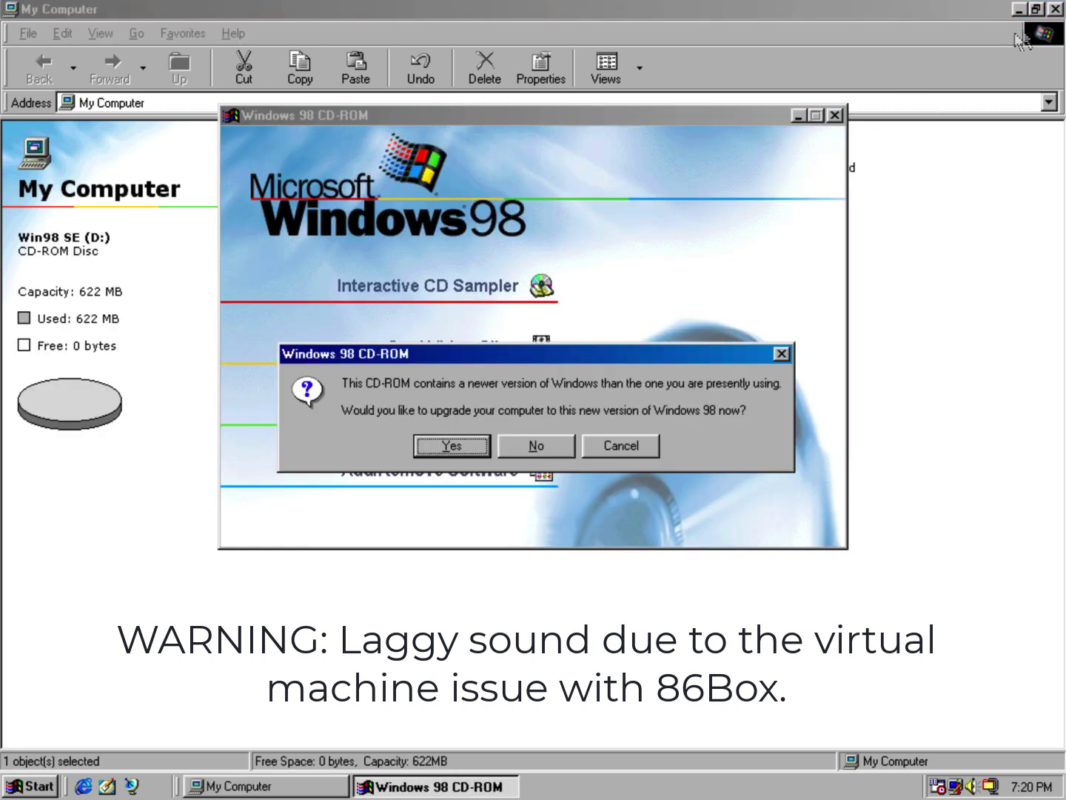
pyautogui.click(1056, 9)
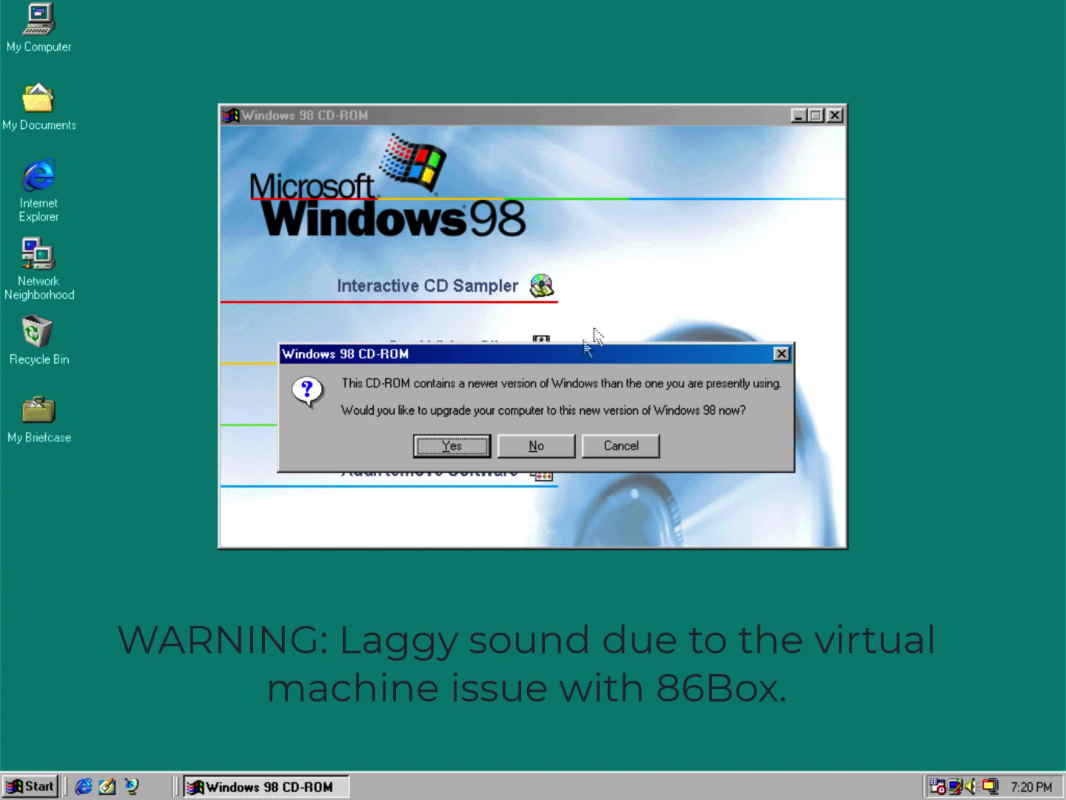
pyautogui.click(475, 448)
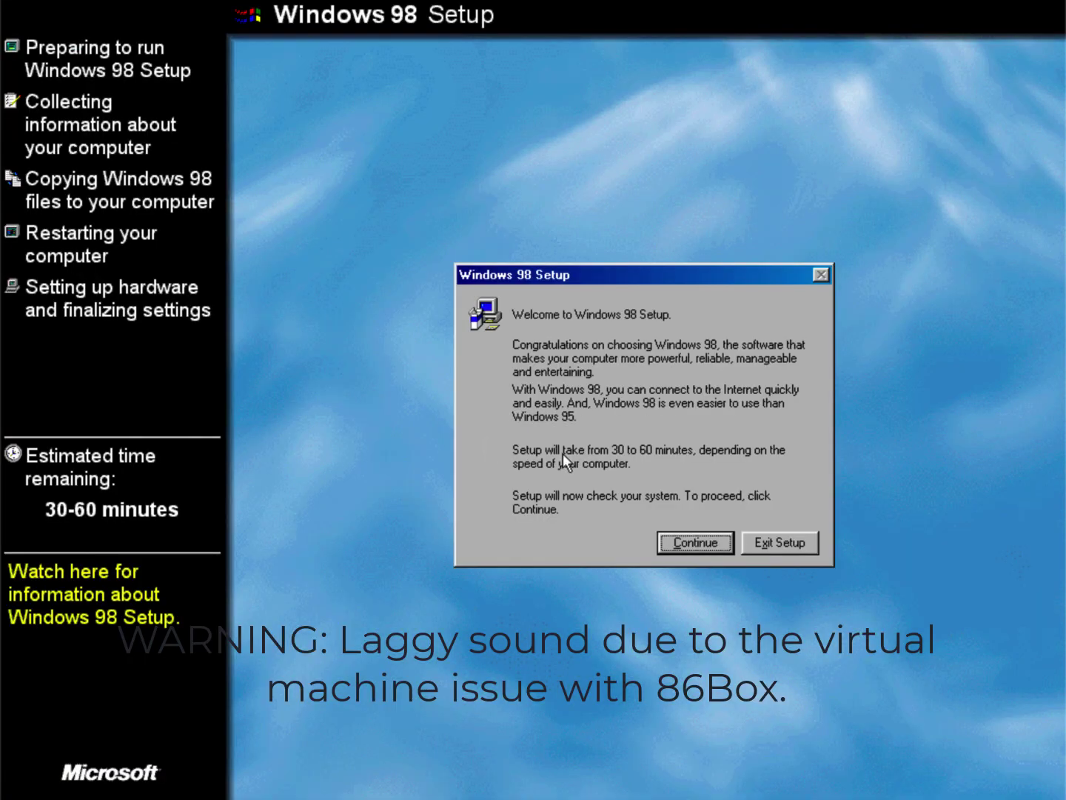
pyautogui.click(679, 542)
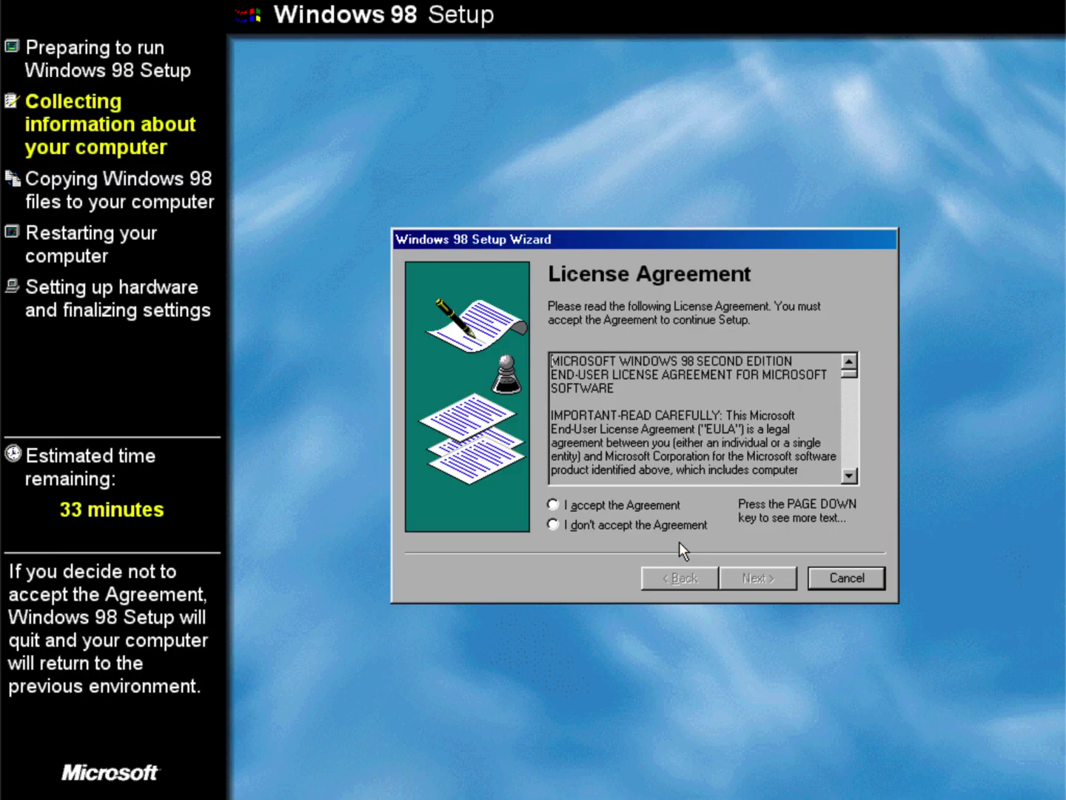
# Accept the license agreement and choose not to save the existing system files.
pyautogui.click(653, 503)
pyautogui.click(754, 579)
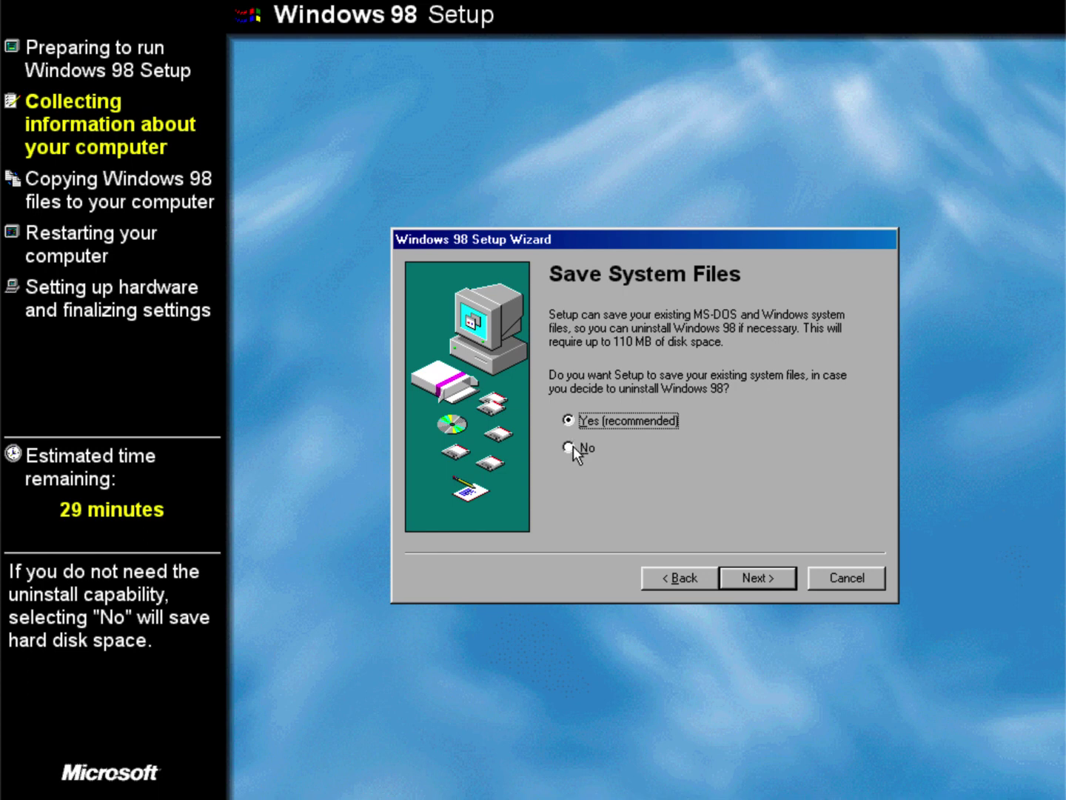
pyautogui.click(574, 445)
pyautogui.click(767, 571)
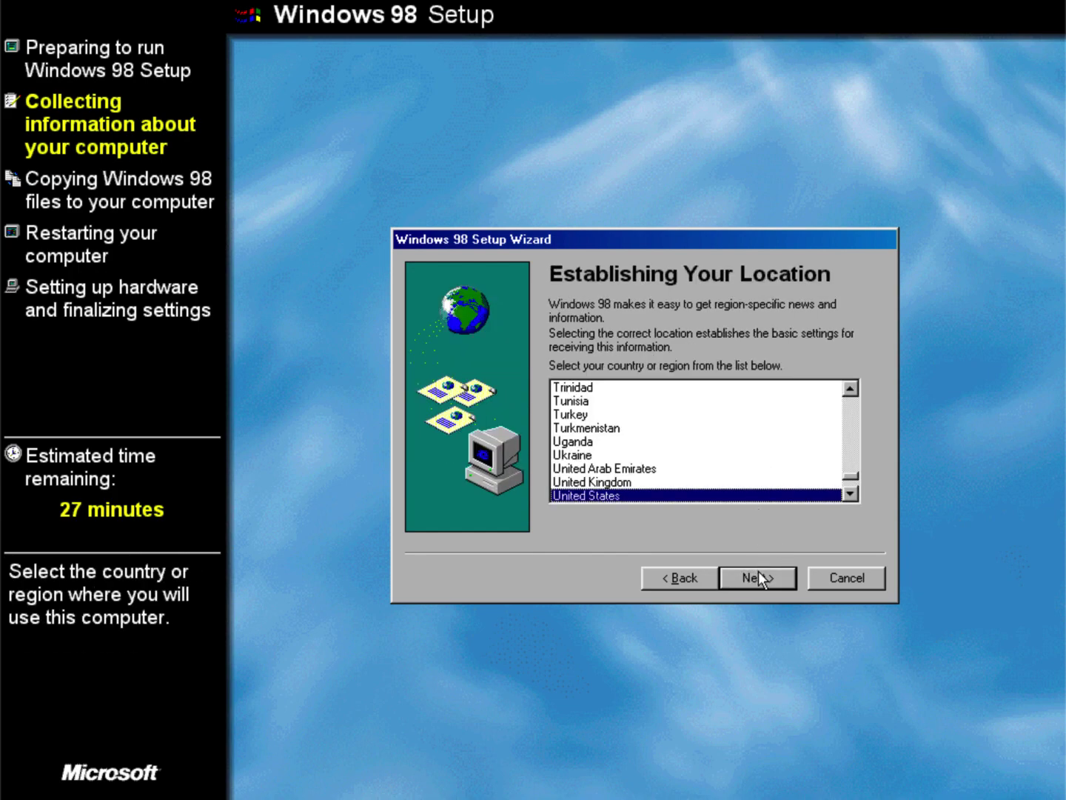
# Confirm United States as the location and proceed past the Startup Disk stage.
pyautogui.click(758, 570)
pyautogui.click(759, 571)
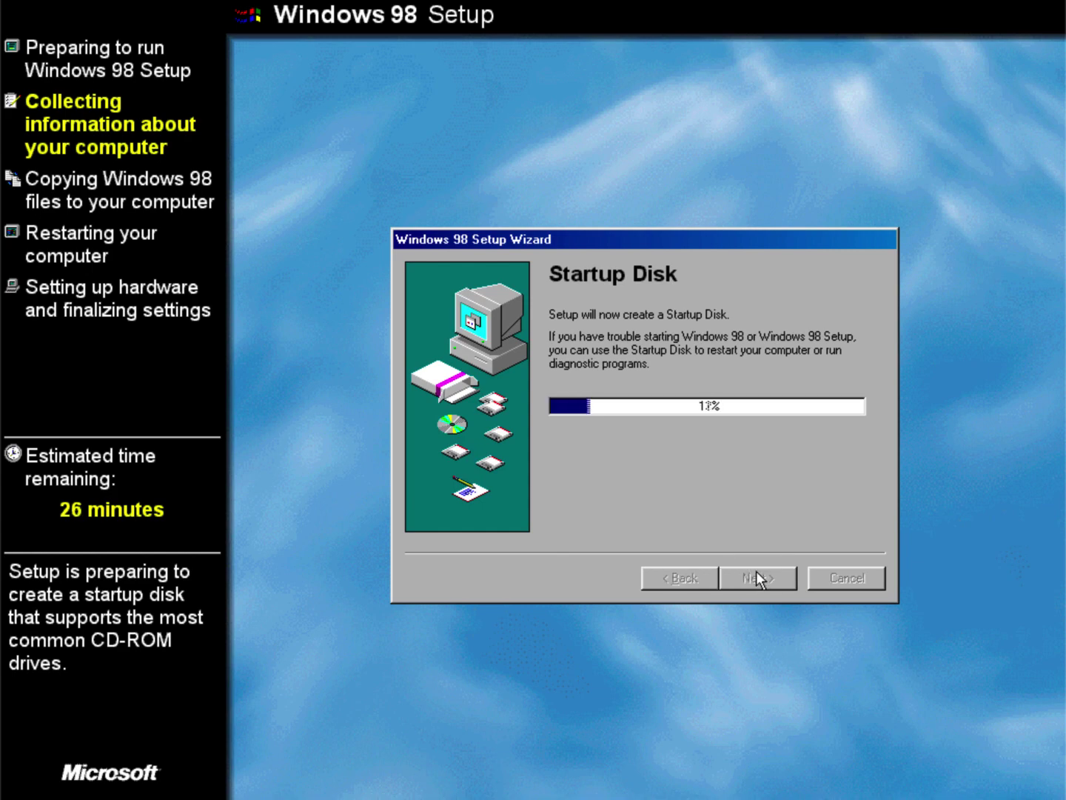
pyautogui.click(748, 474)
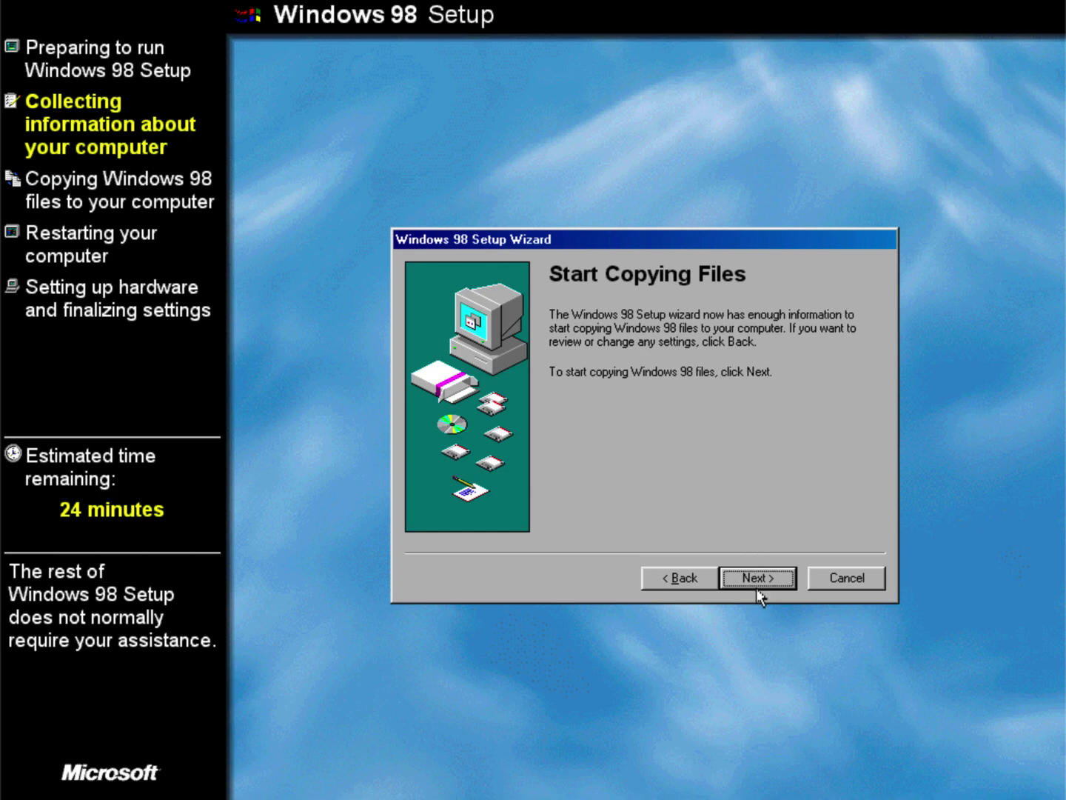
# Start copying the Windows 98 files and restart the computer when Setup requests it.
pyautogui.click(759, 578)
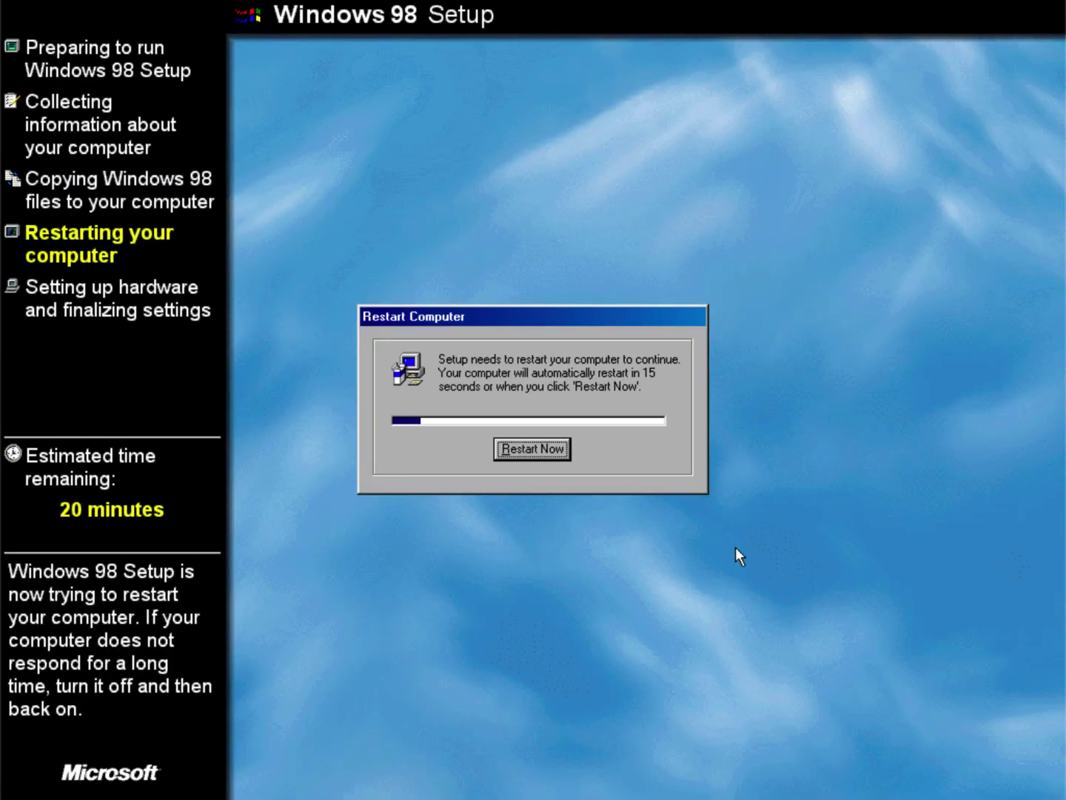
pyautogui.click(554, 451)
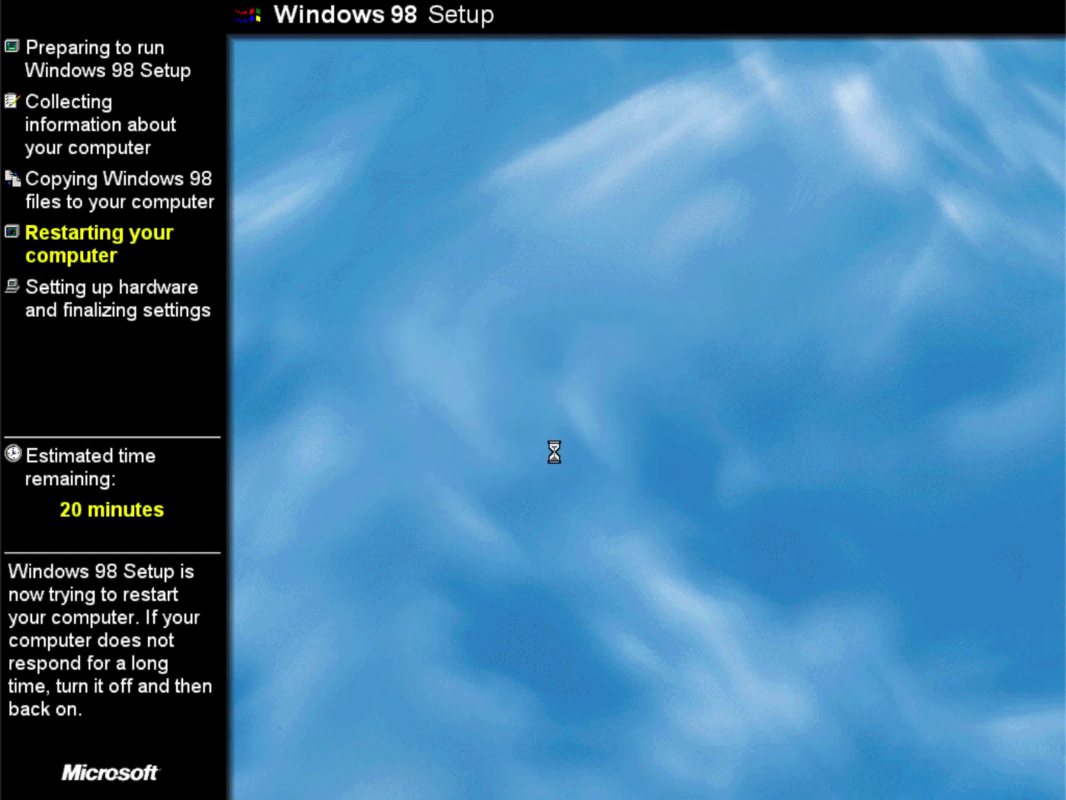
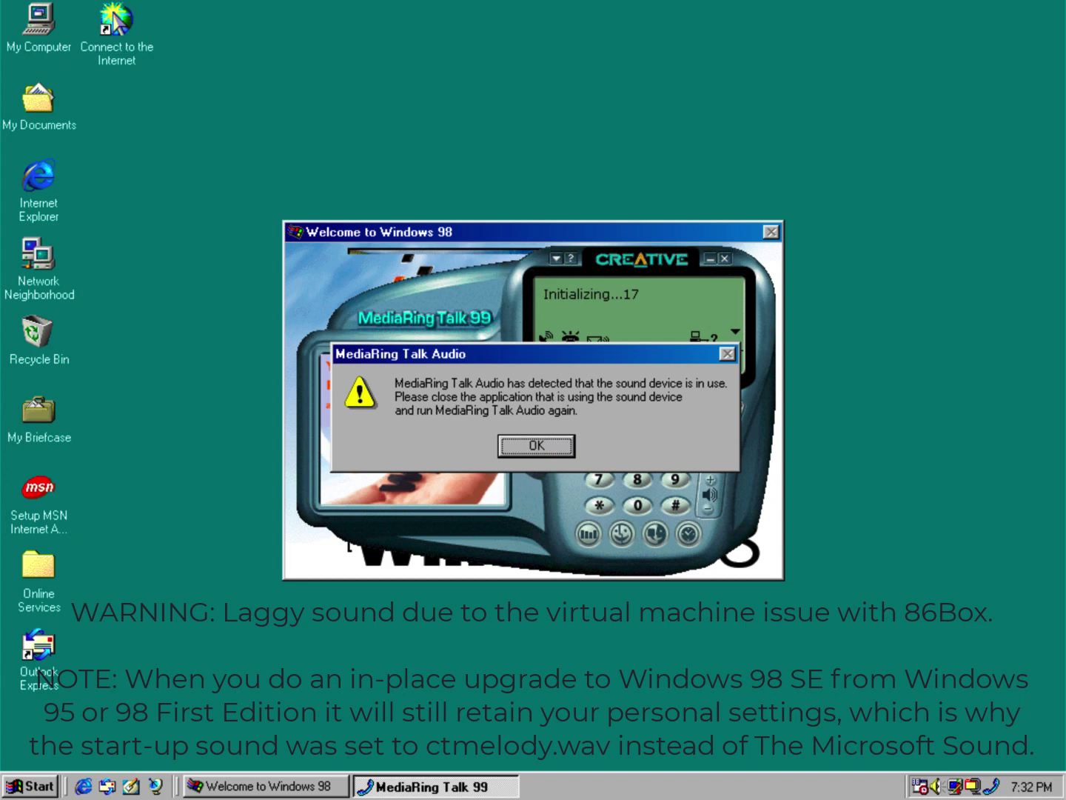
# Cancel the MediaRing Talk 99 registration and close the Welcome to Windows 98 screen, with its display at each start turned off.
pyautogui.press('Return')
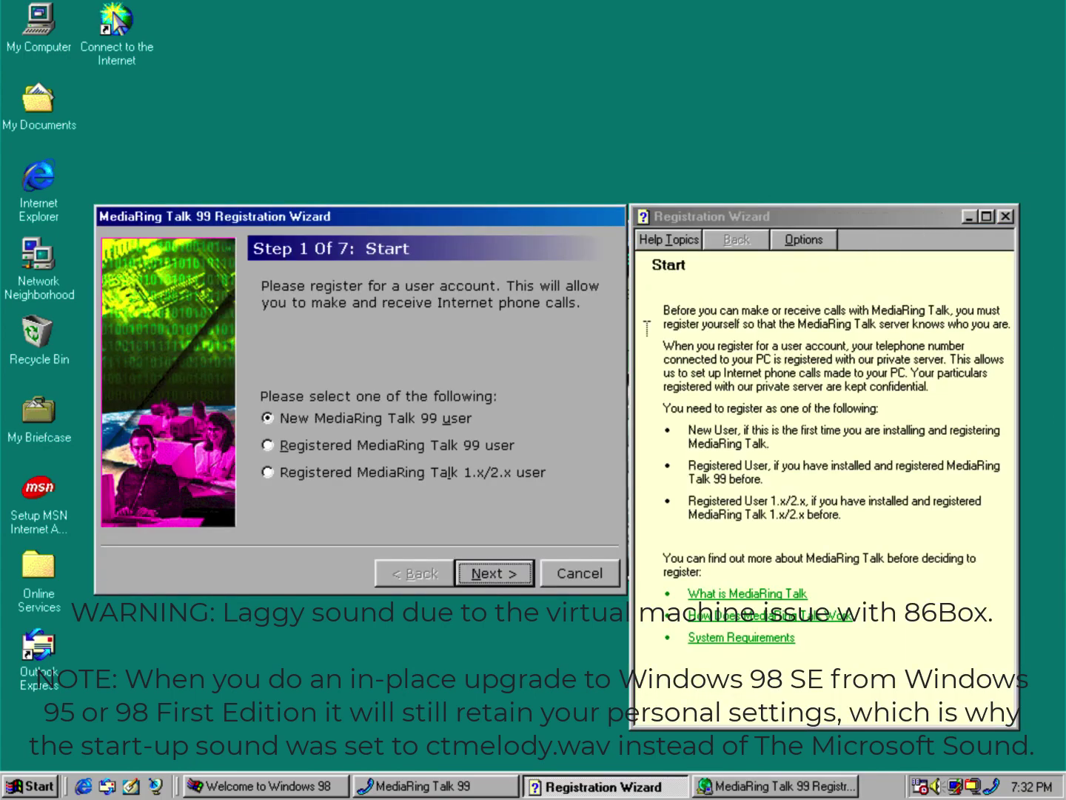
pyautogui.click(577, 570)
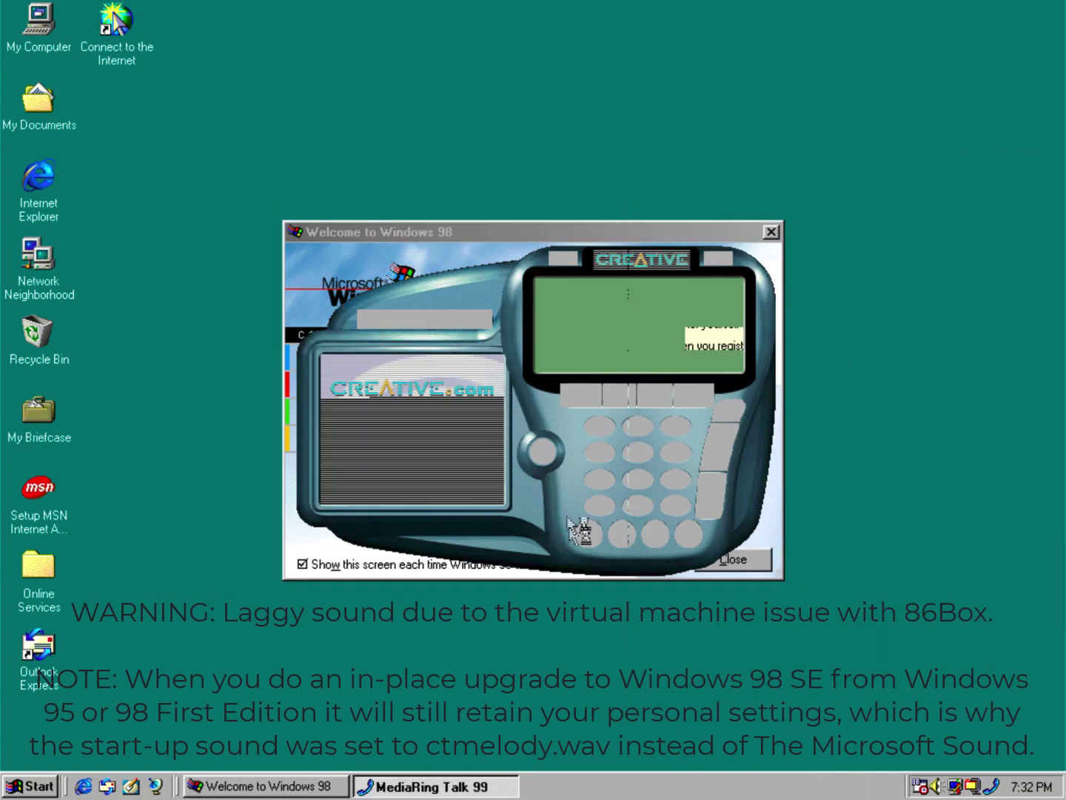
pyautogui.click(536, 443)
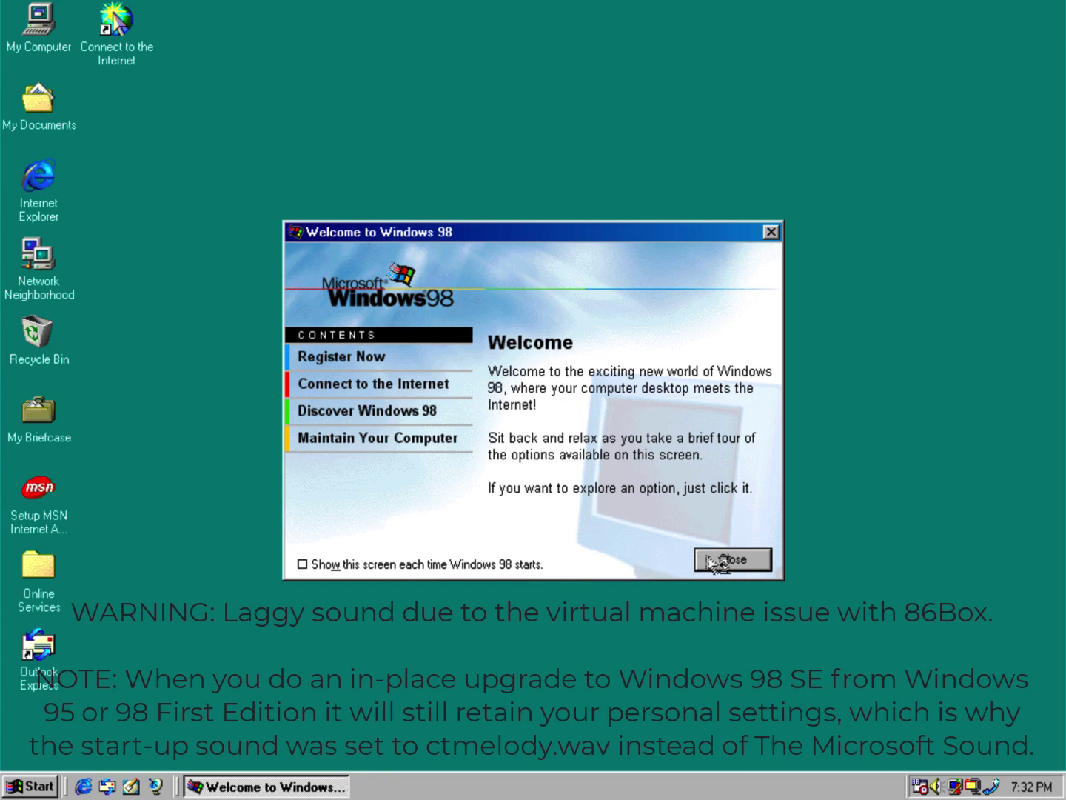
pyautogui.click(733, 563)
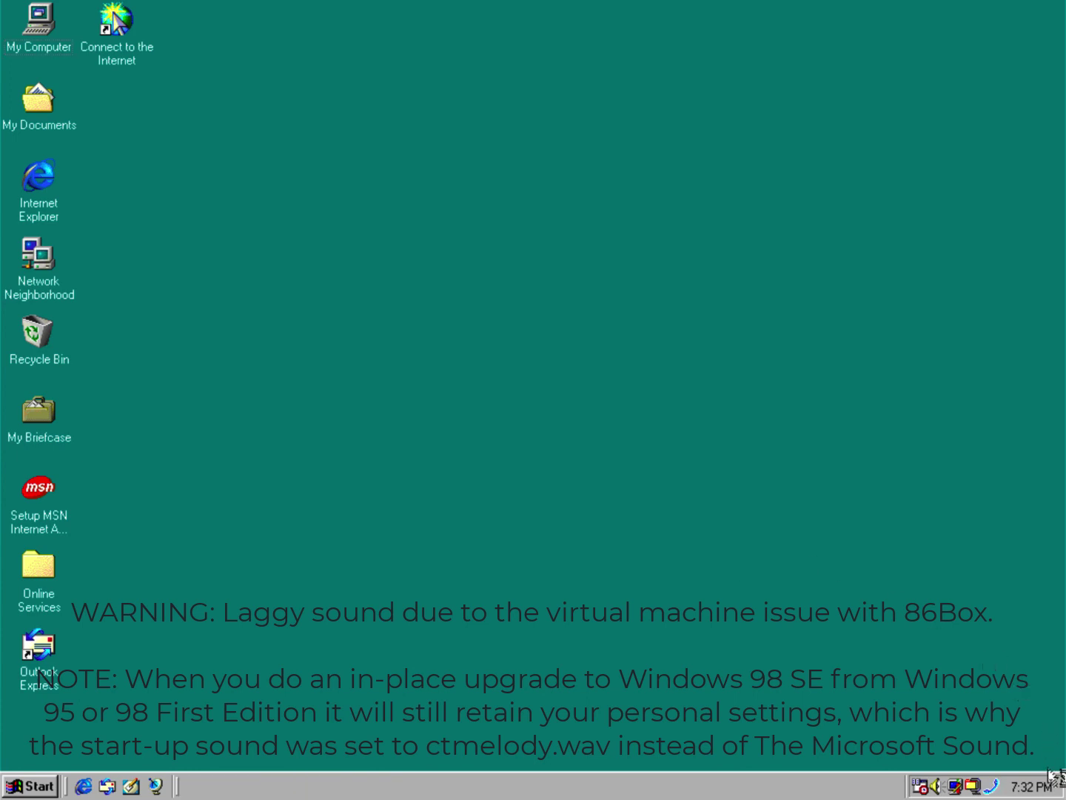
# Exit MediaRing Talk from the system tray, choosing to close it completely.
pyautogui.rightClick(998, 784)
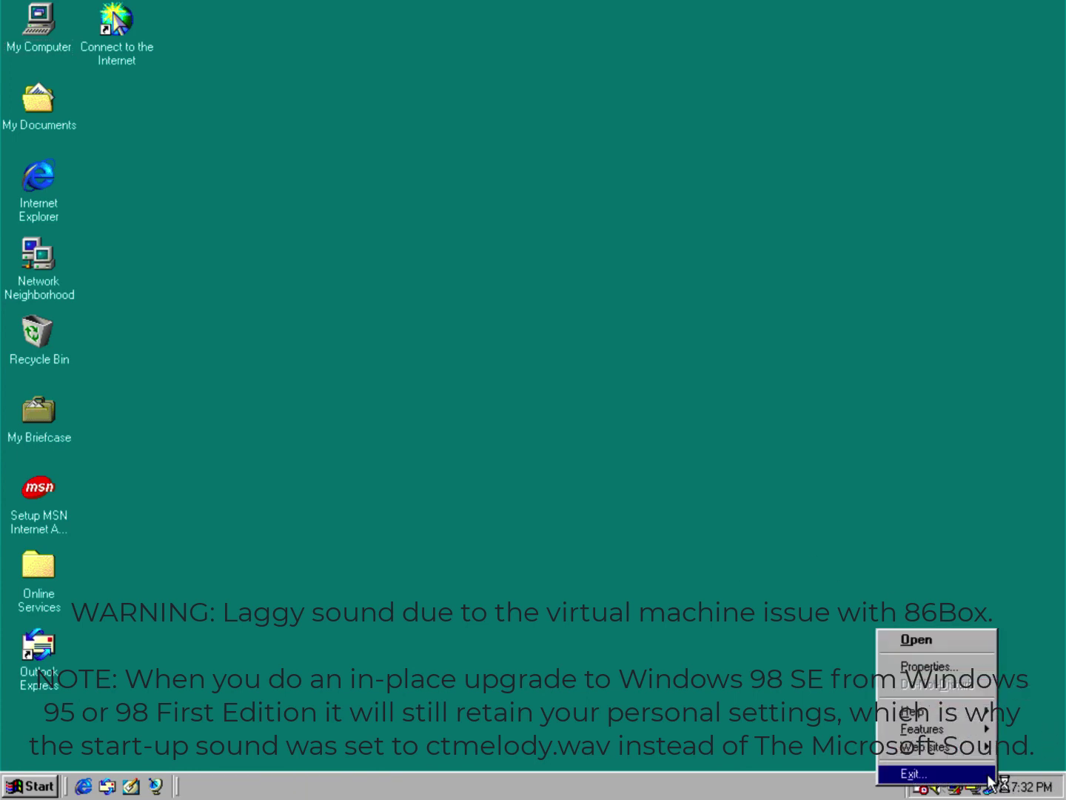
pyautogui.click(972, 775)
pyautogui.click(541, 446)
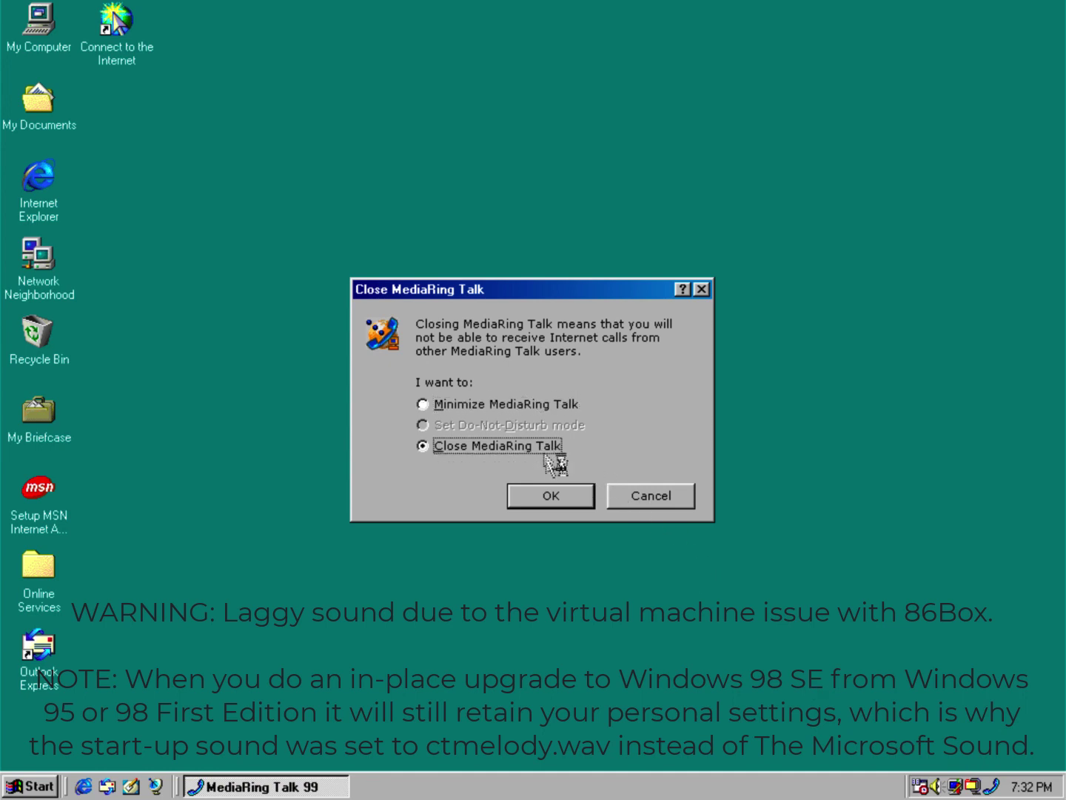
pyautogui.click(549, 488)
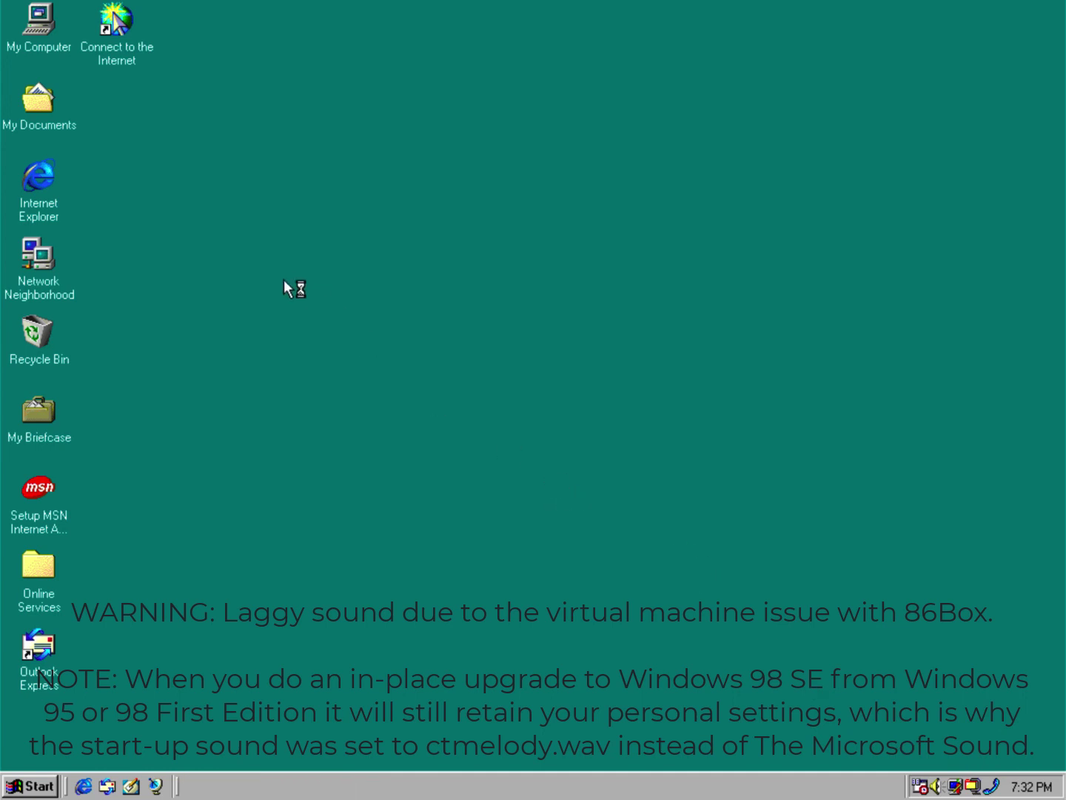
# In the Control Panel's Sounds properties, switch the scheme to No Sounds and back to Windows Default, and apply it.
pyautogui.click(43, 6)
pyautogui.doubleClick(46, 9)
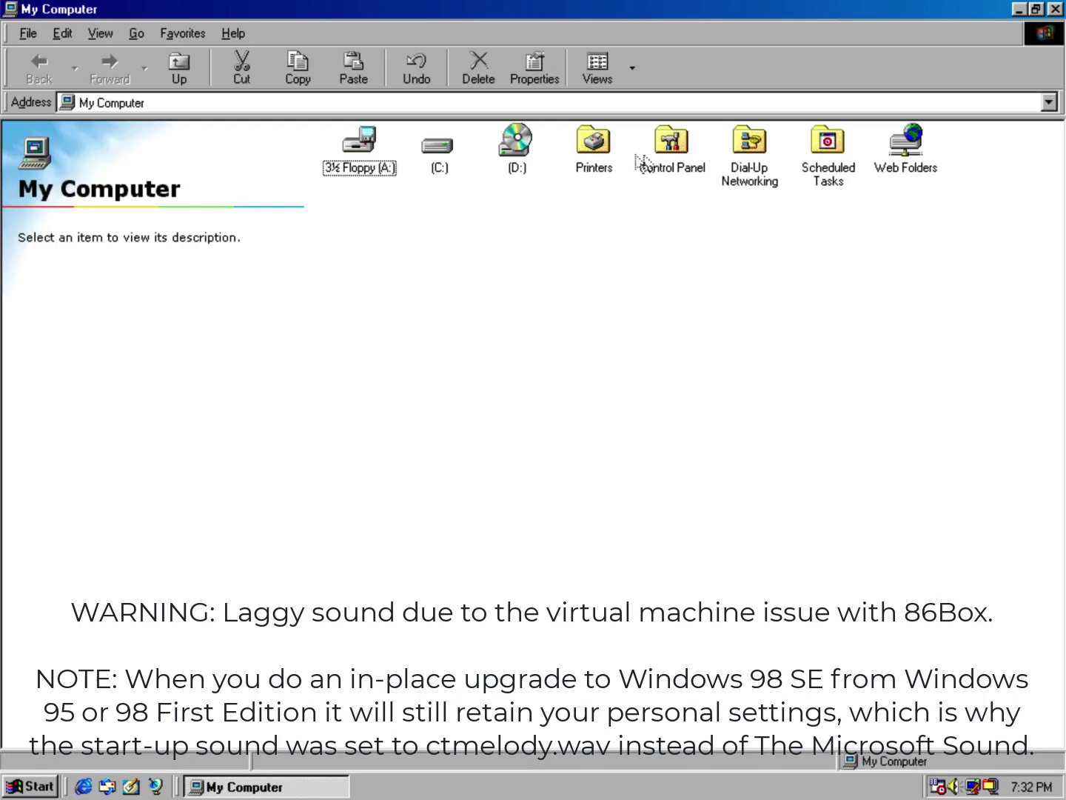
pyautogui.doubleClick(674, 143)
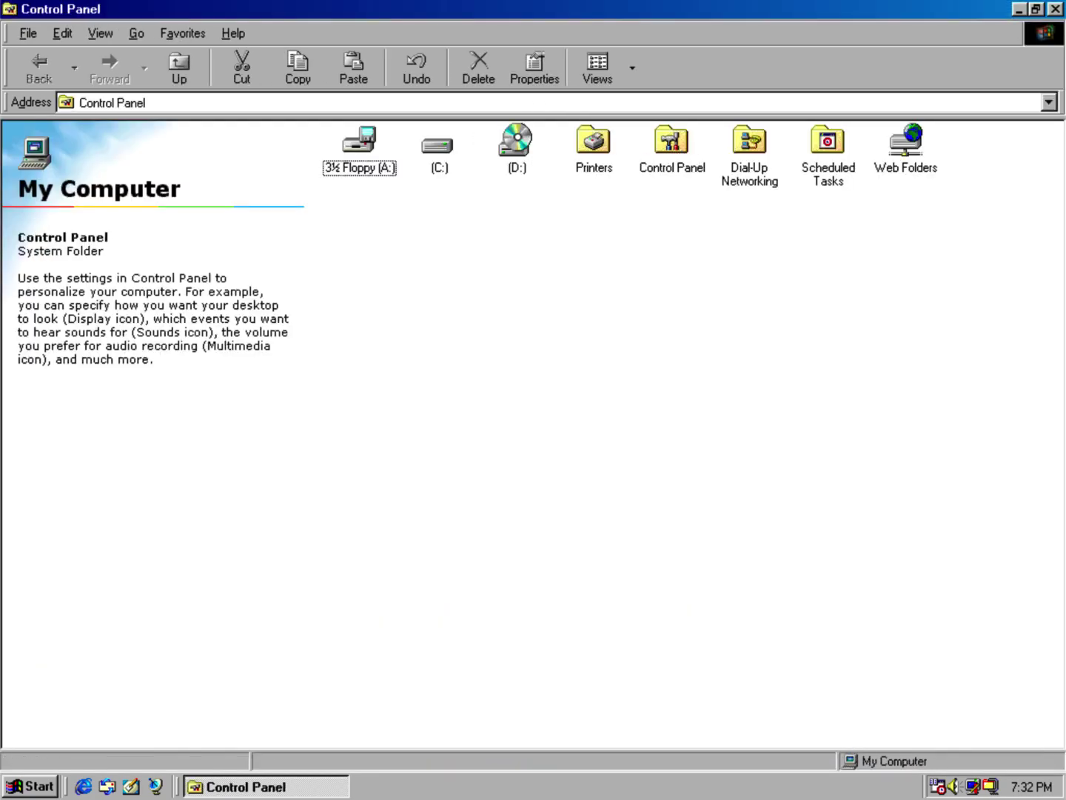
pyautogui.doubleClick(346, 294)
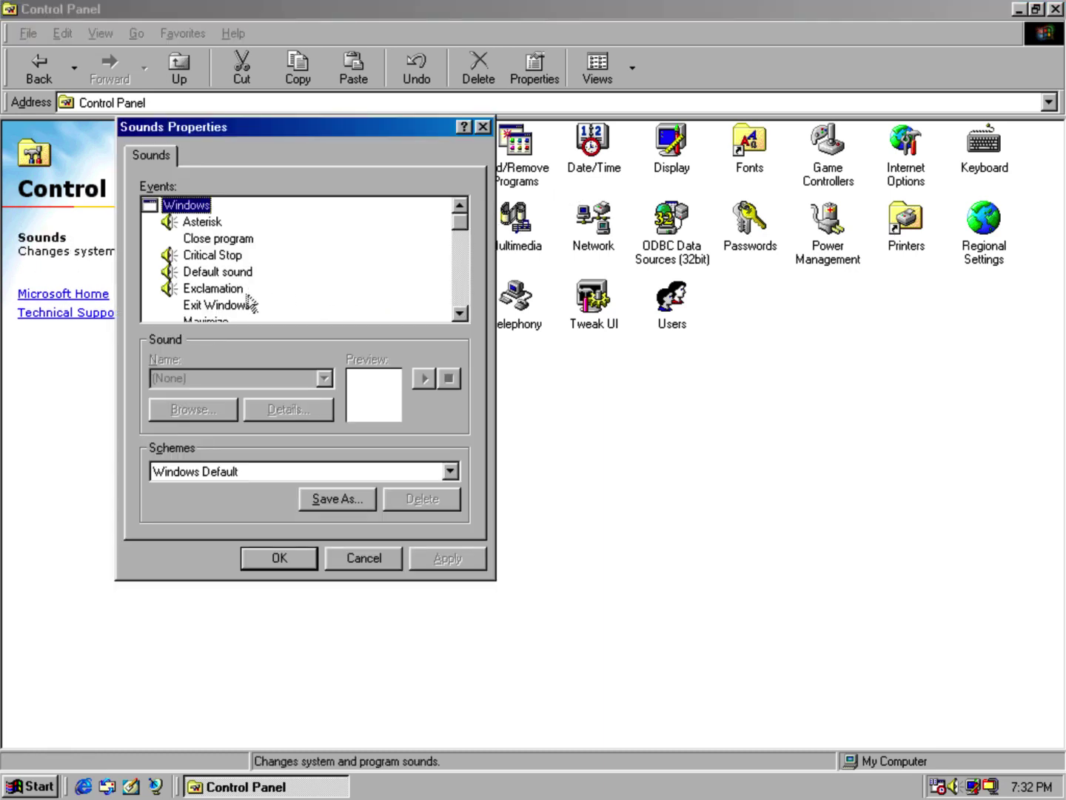
pyautogui.click(295, 471)
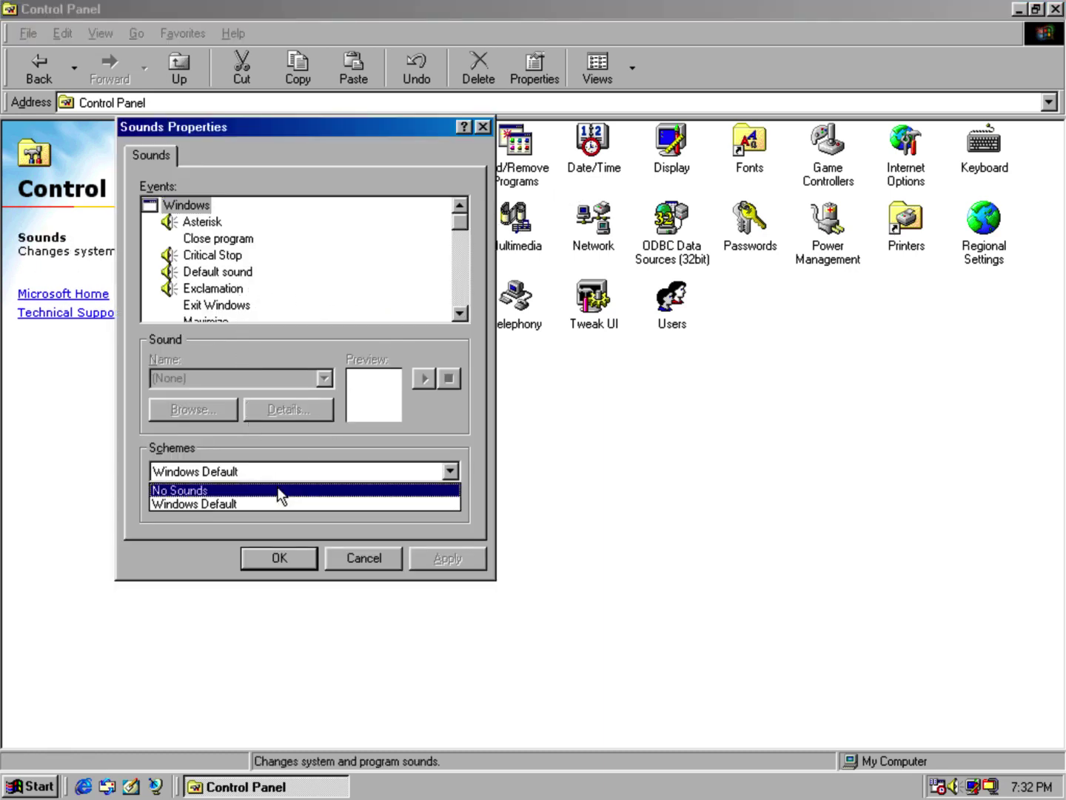
pyautogui.click(279, 490)
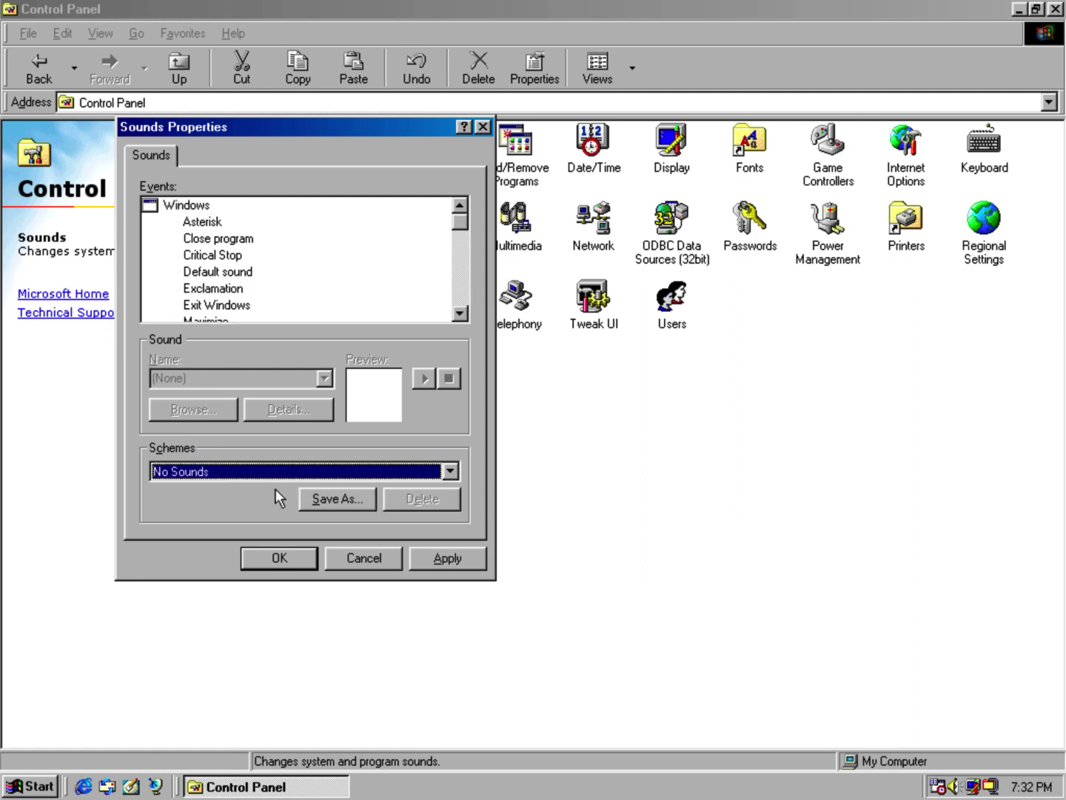
pyautogui.press('Down')
pyautogui.click(444, 557)
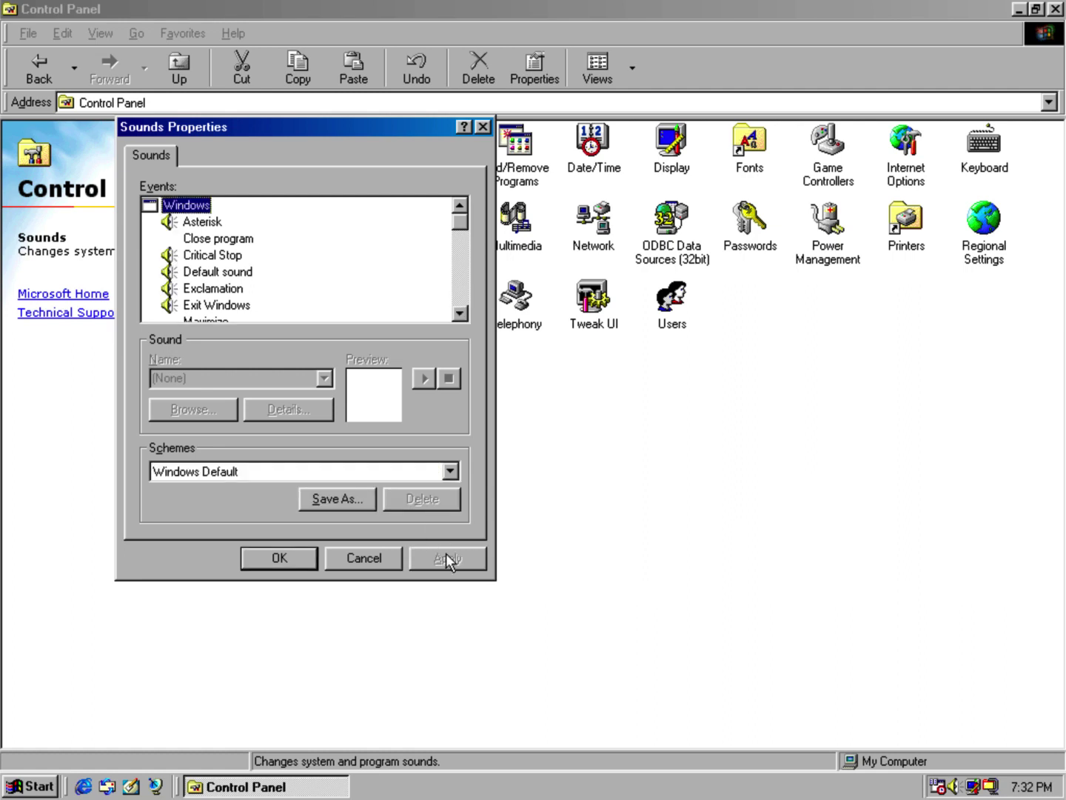
# Check which sound is assigned to the Start Windows event and which others are available, then close Sounds Properties without changes.
pyautogui.click(463, 311)
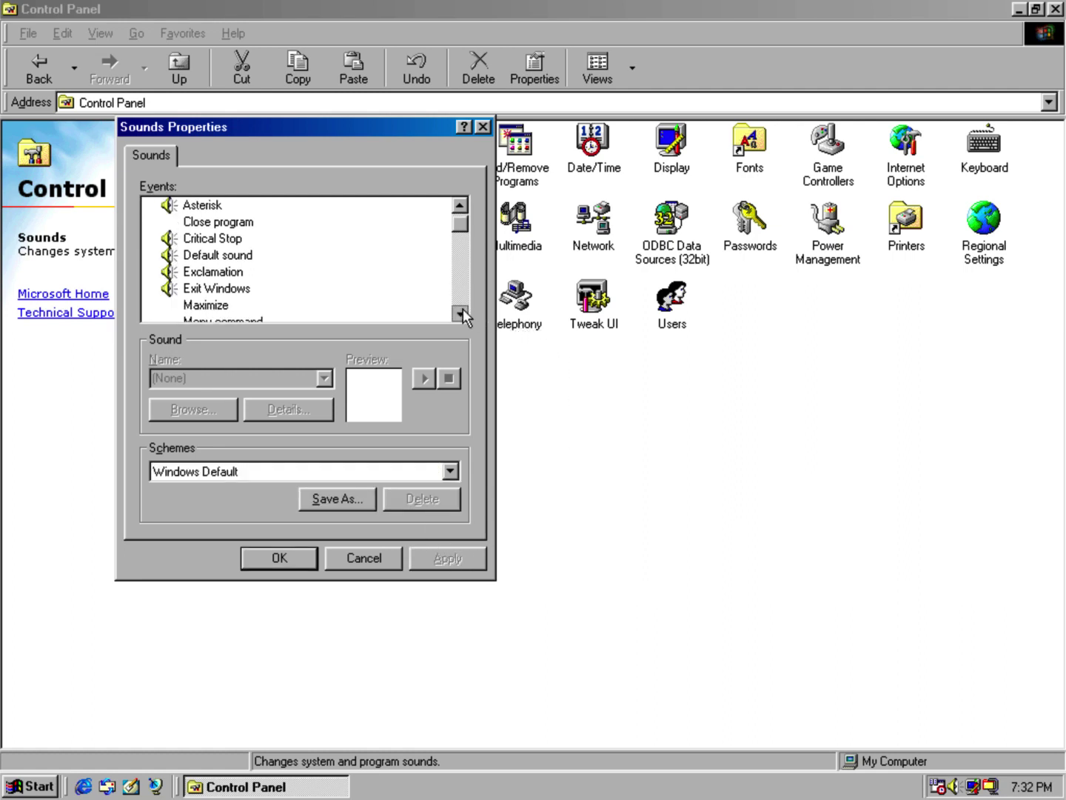
pyautogui.doubleClick(463, 310)
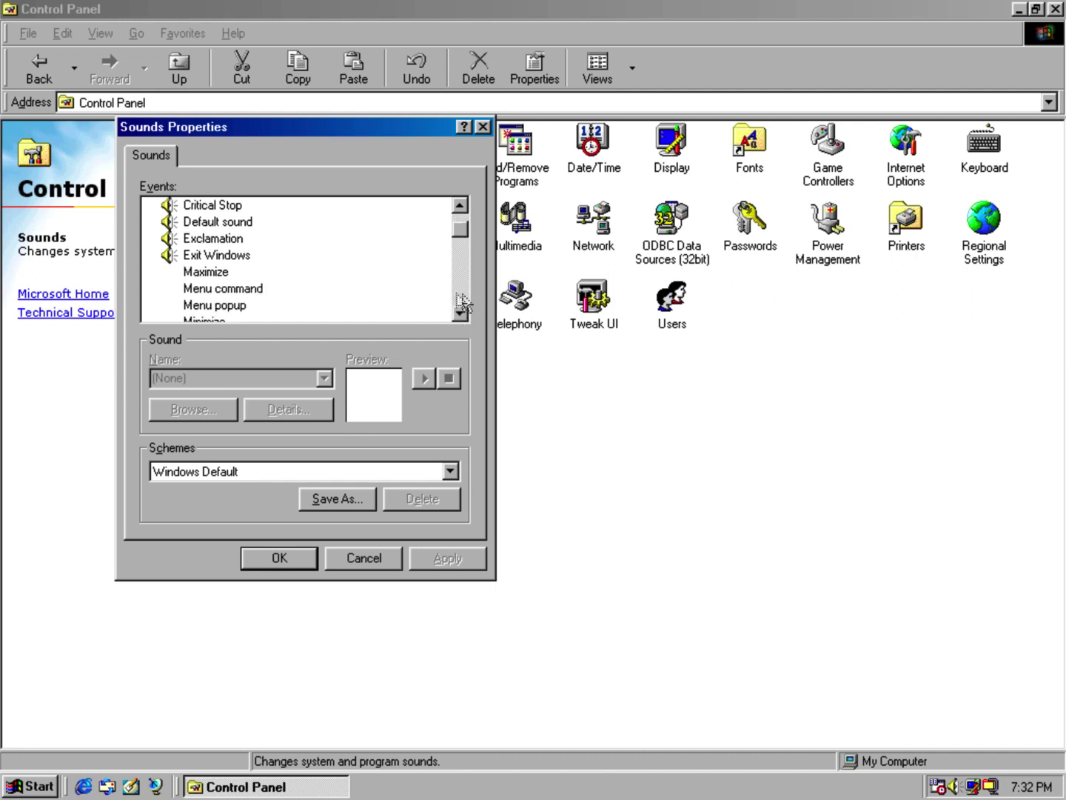
pyautogui.click(464, 311)
pyautogui.doubleClick(463, 311)
pyautogui.doubleClick(464, 311)
pyautogui.tripleClick(464, 311)
pyautogui.click(460, 313)
pyautogui.click(460, 314)
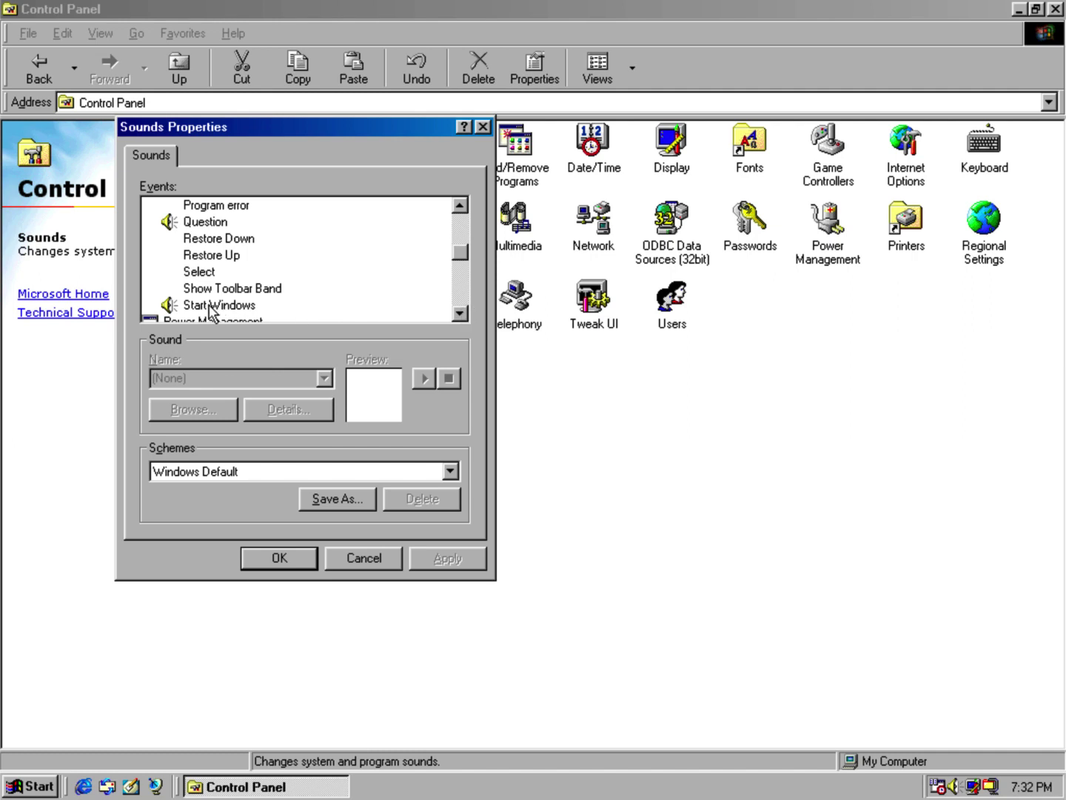
pyautogui.click(222, 305)
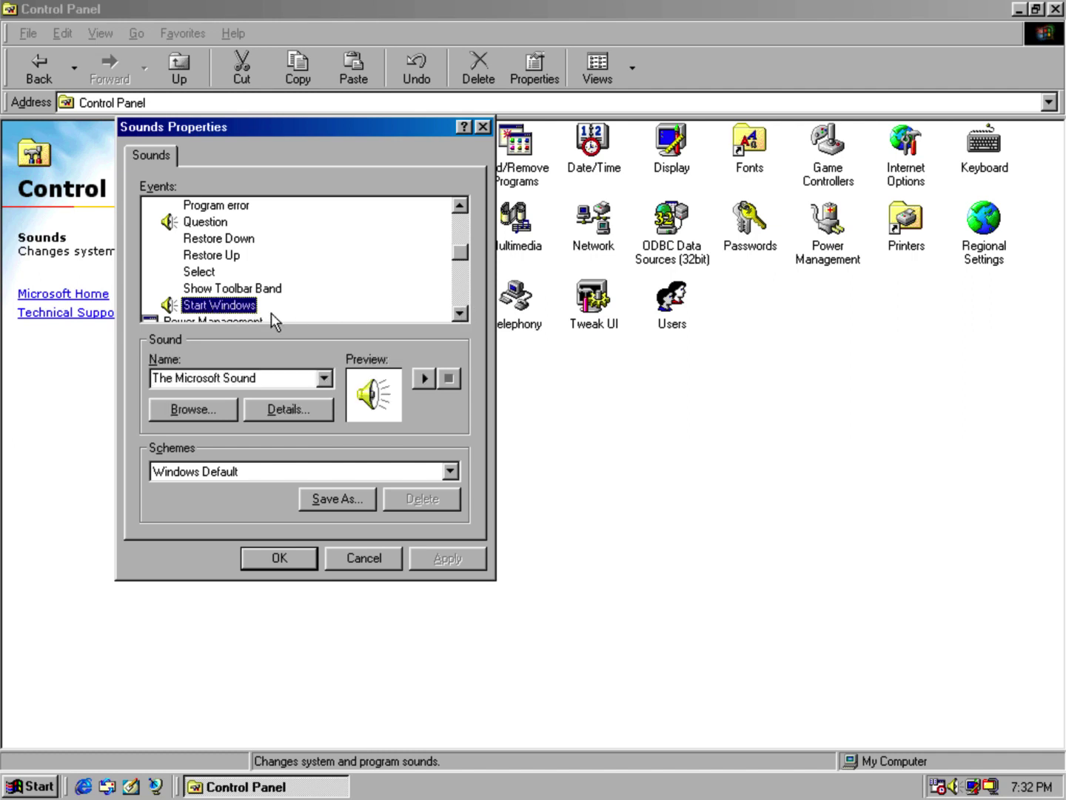
pyautogui.click(325, 379)
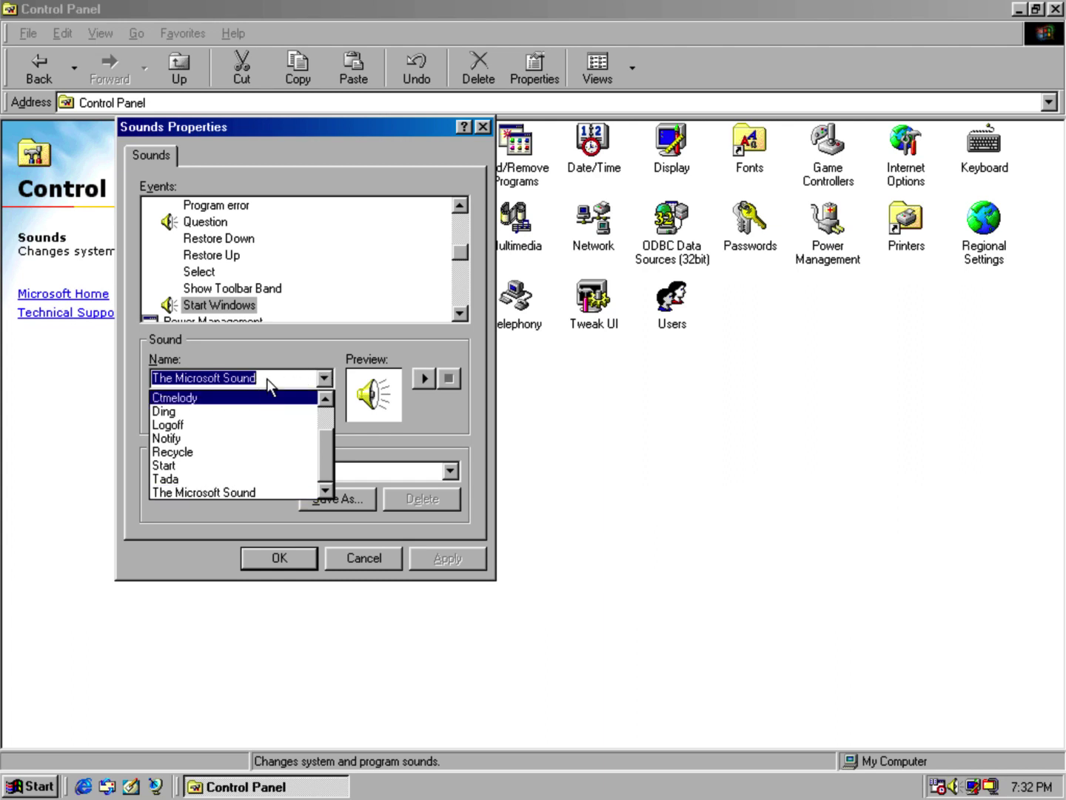
pyautogui.click(352, 561)
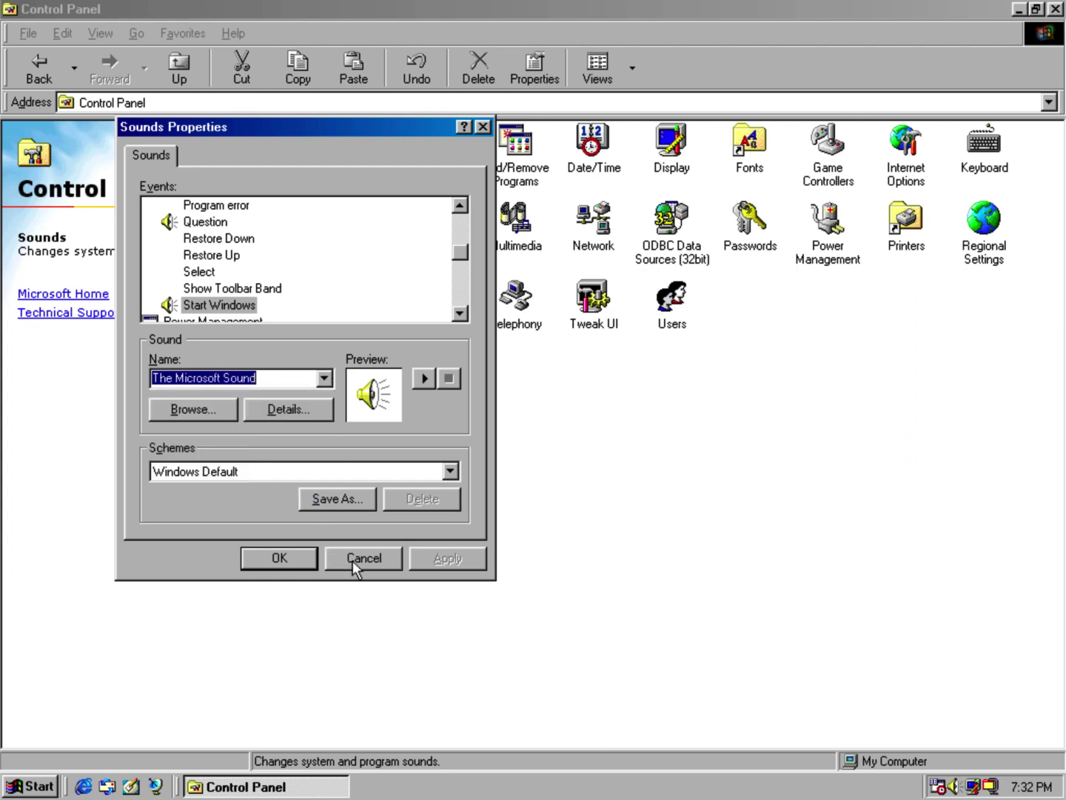
pyautogui.click(352, 561)
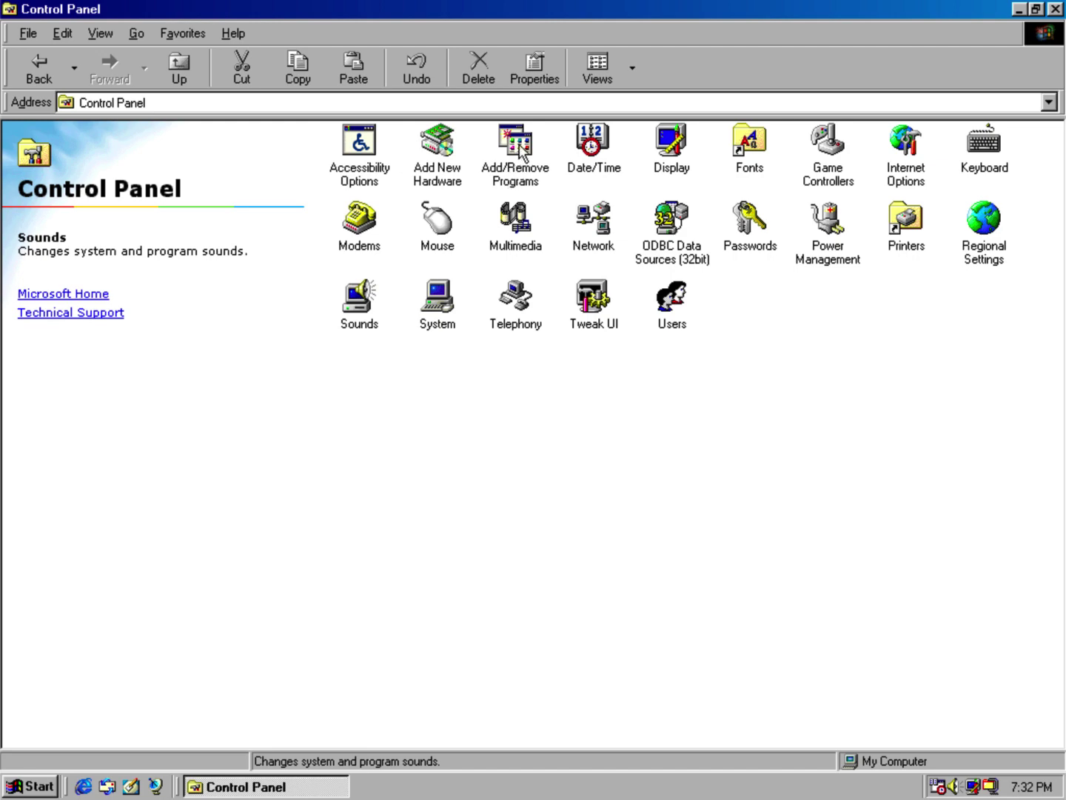
# Open the details of the Accessories component in the Windows Setup section of Add/Remove Programs.
pyautogui.click(521, 152)
pyautogui.doubleClick(523, 152)
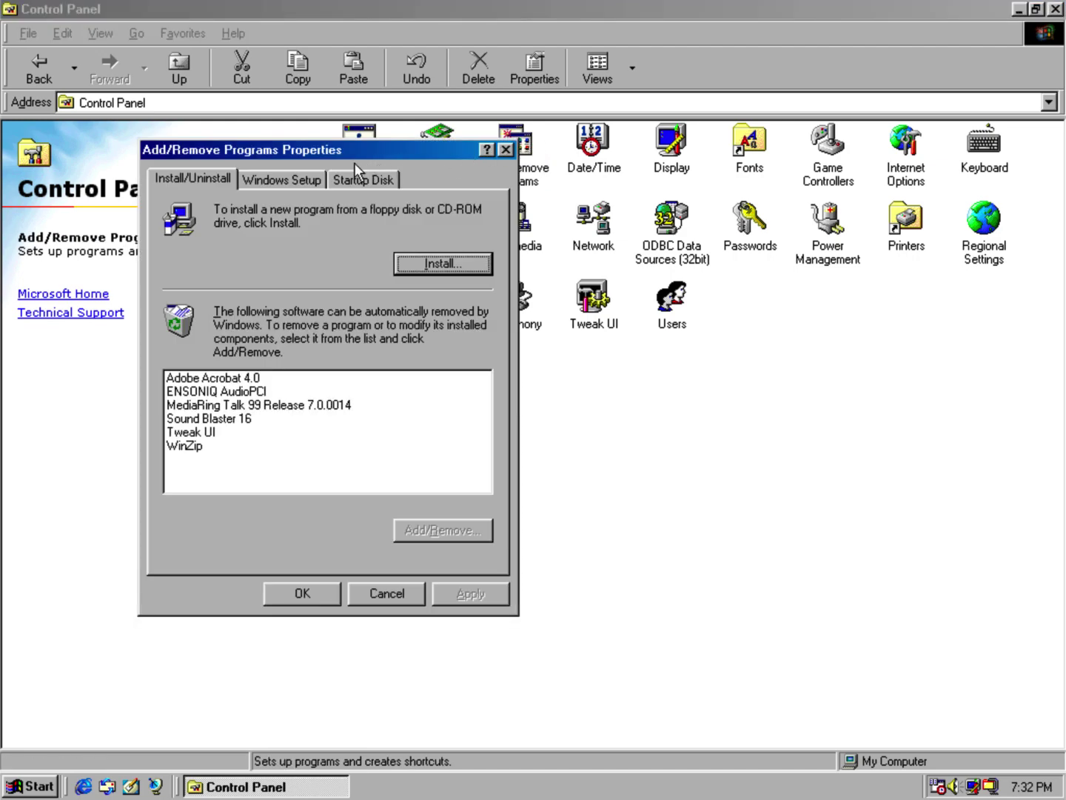
pyautogui.click(303, 178)
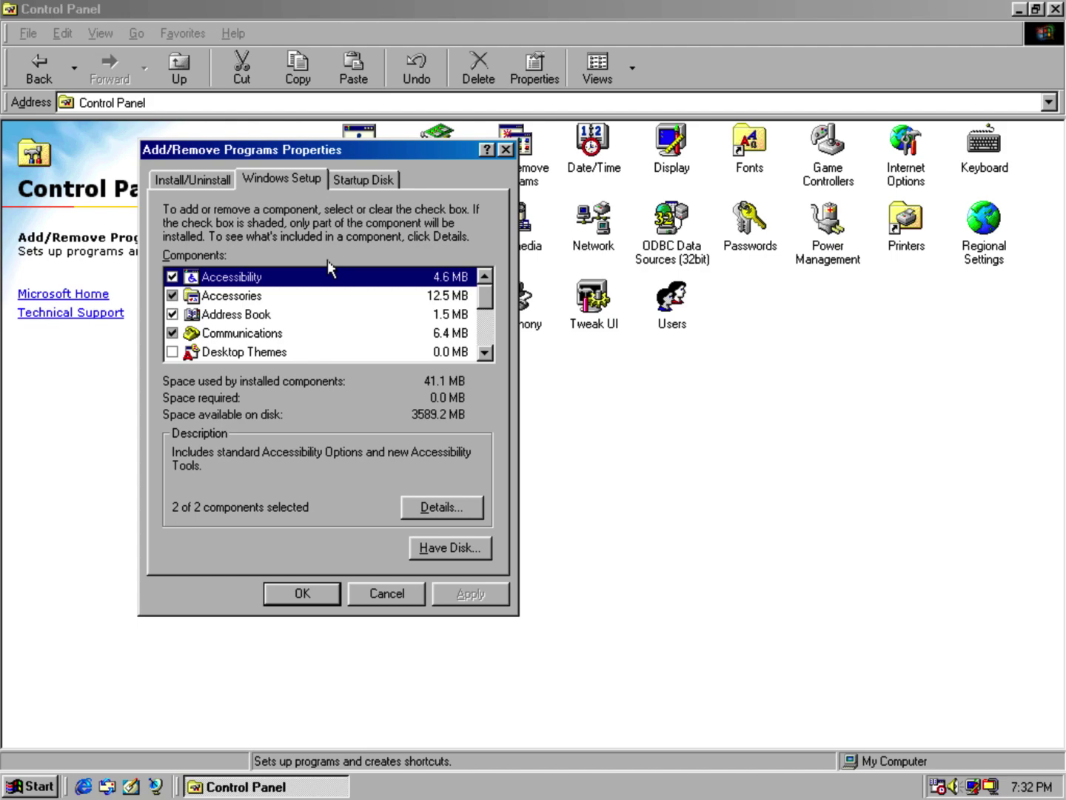
pyautogui.click(203, 298)
pyautogui.click(444, 506)
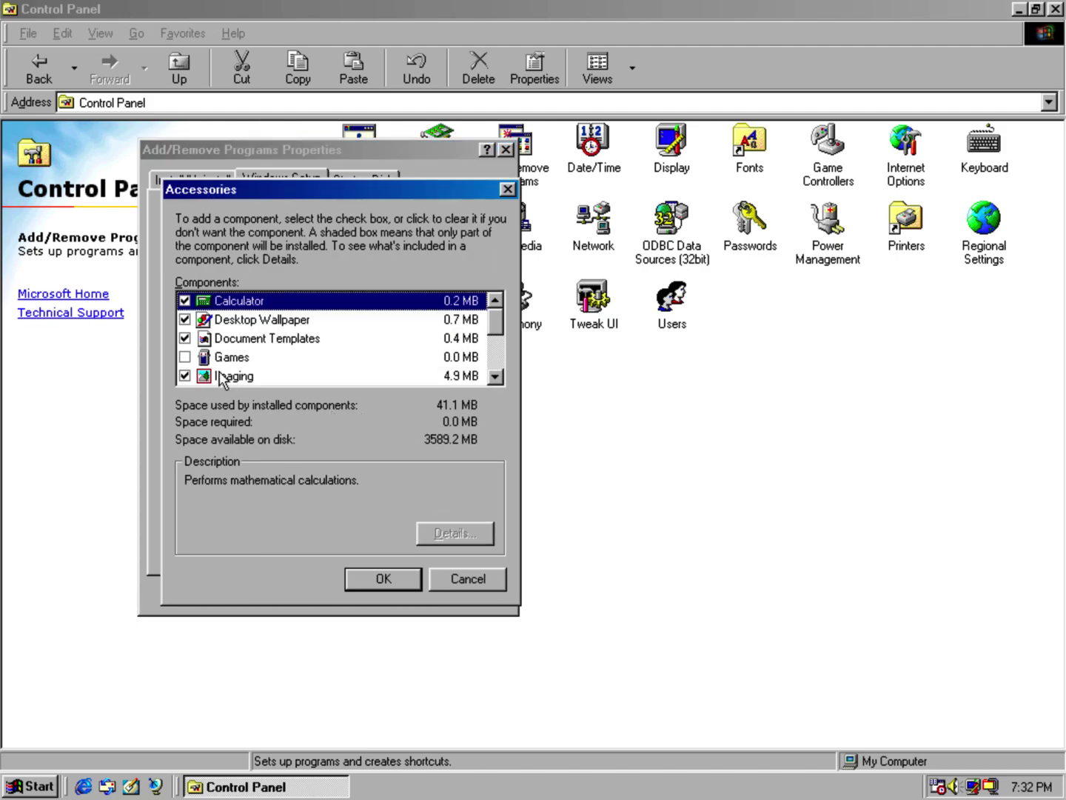
# Select Games, Mouse Pointers and Quick View for installation among the Accessories and accept the selection.
pyautogui.click(189, 357)
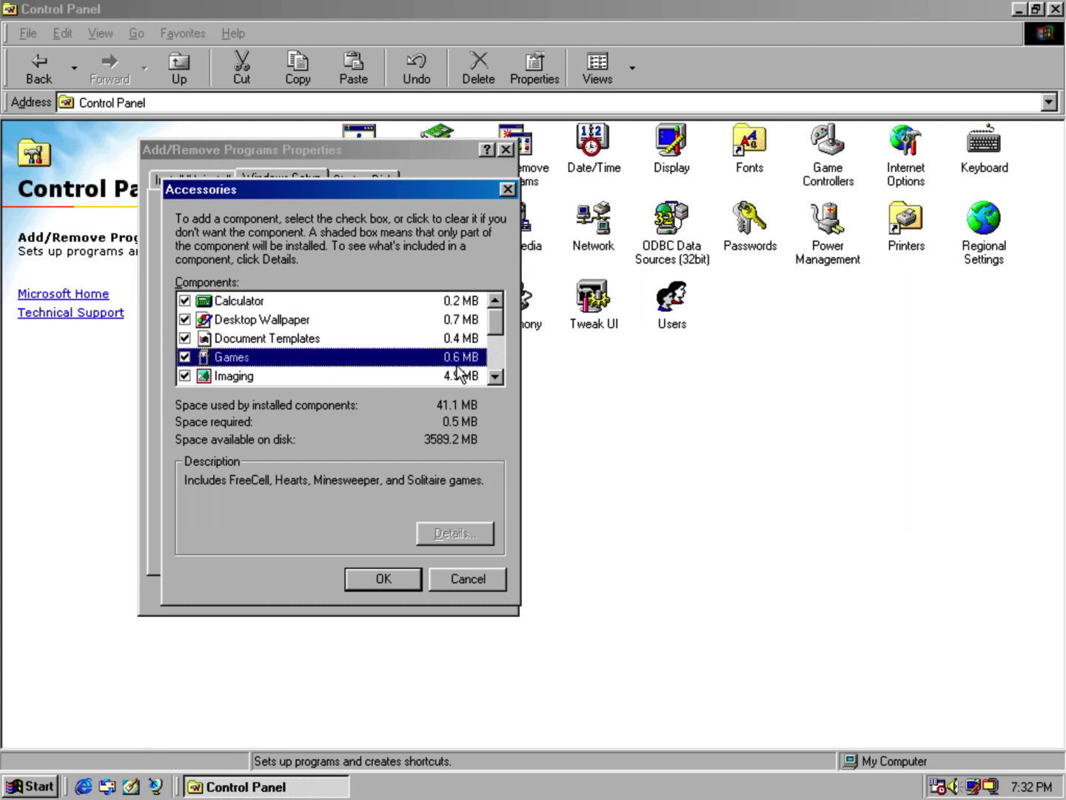
pyautogui.click(495, 377)
pyautogui.click(494, 377)
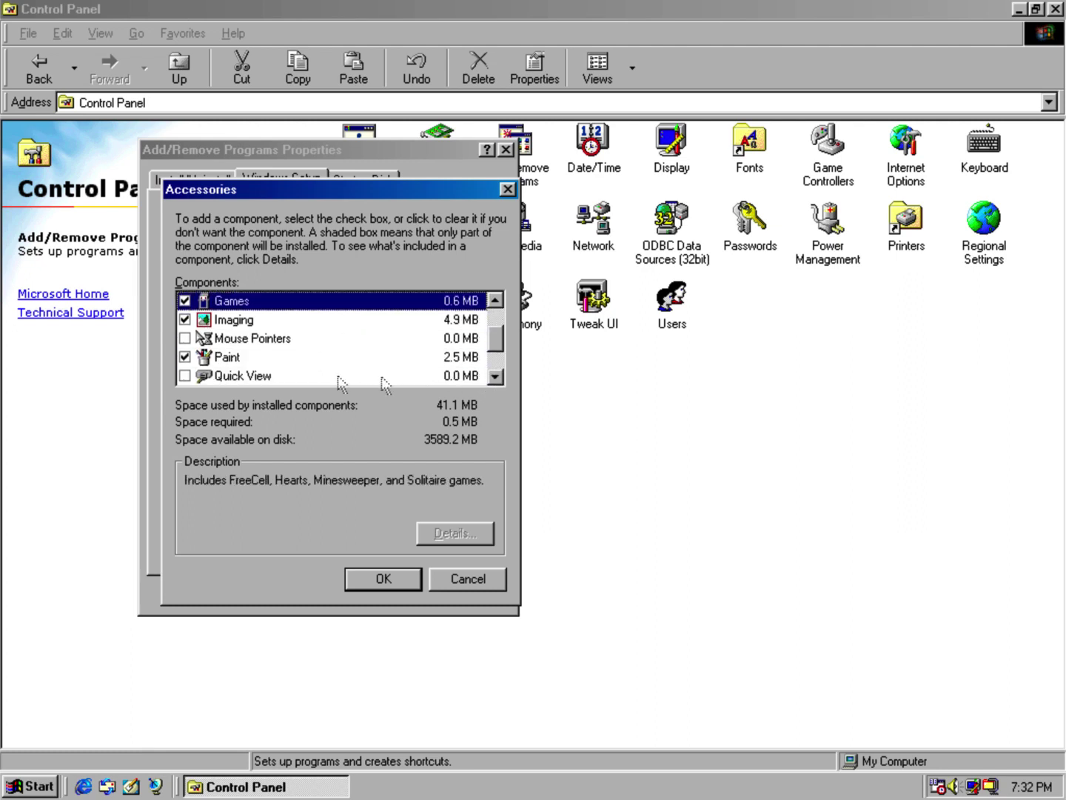
pyautogui.click(186, 338)
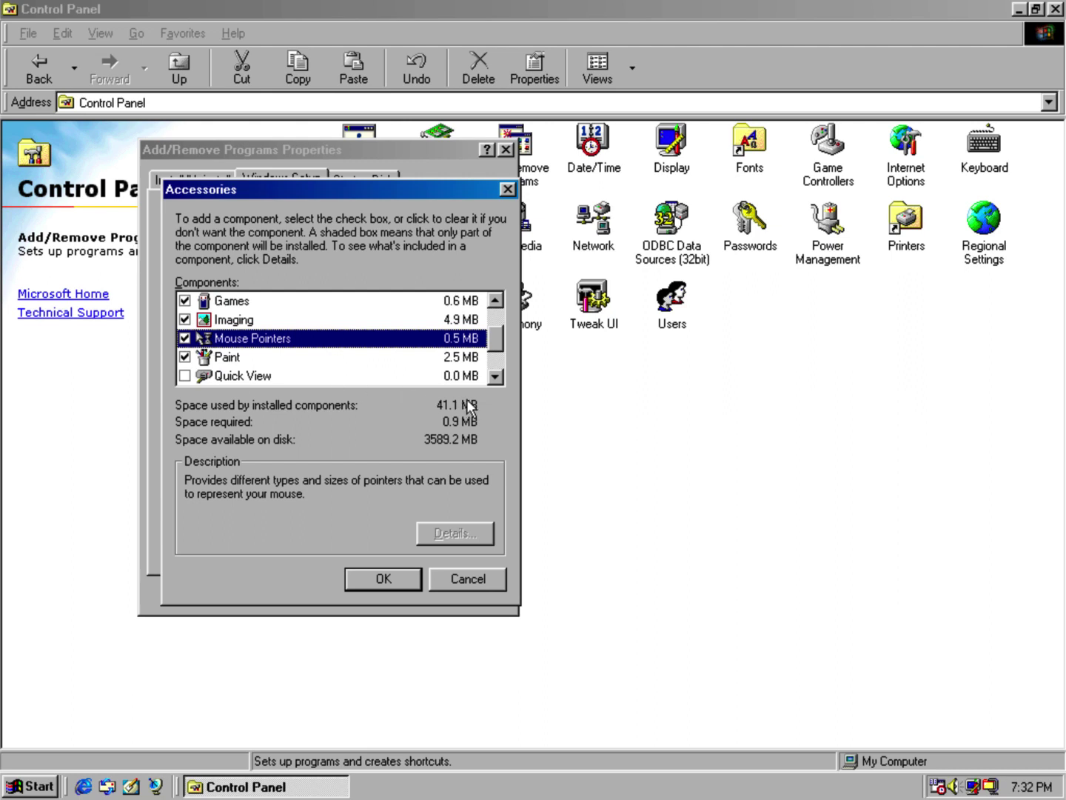
pyautogui.click(495, 377)
pyautogui.click(494, 376)
pyautogui.click(180, 338)
pyautogui.click(494, 378)
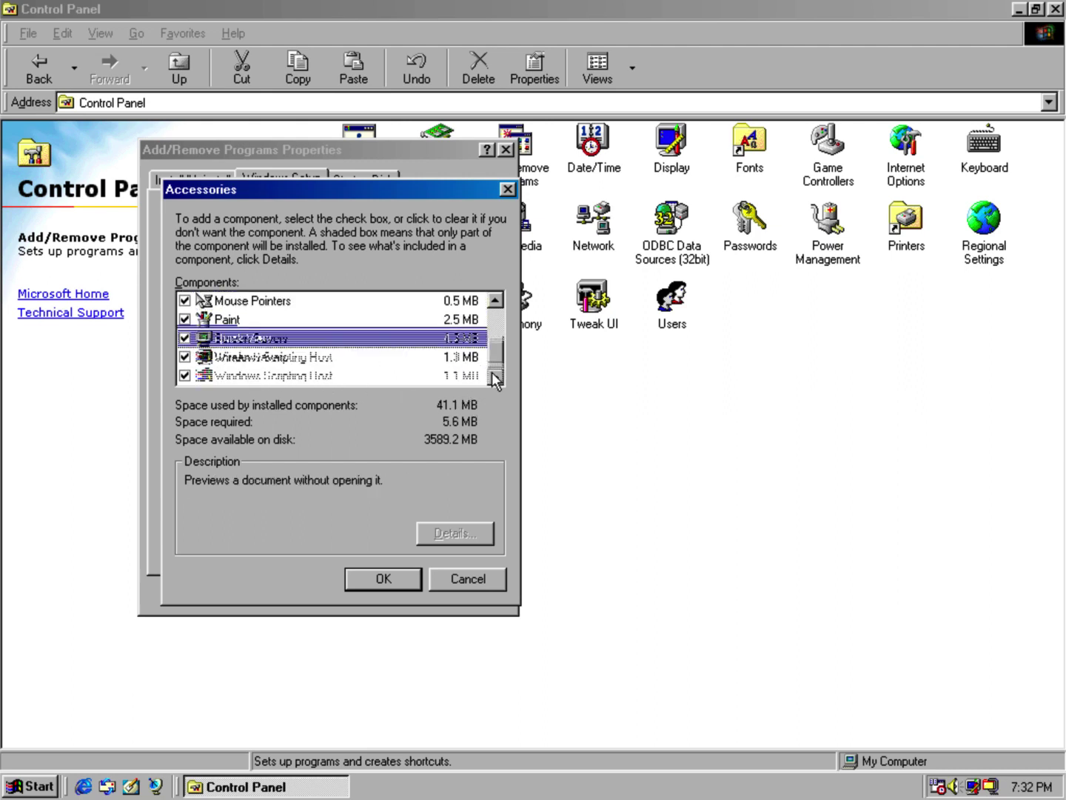
pyautogui.click(394, 587)
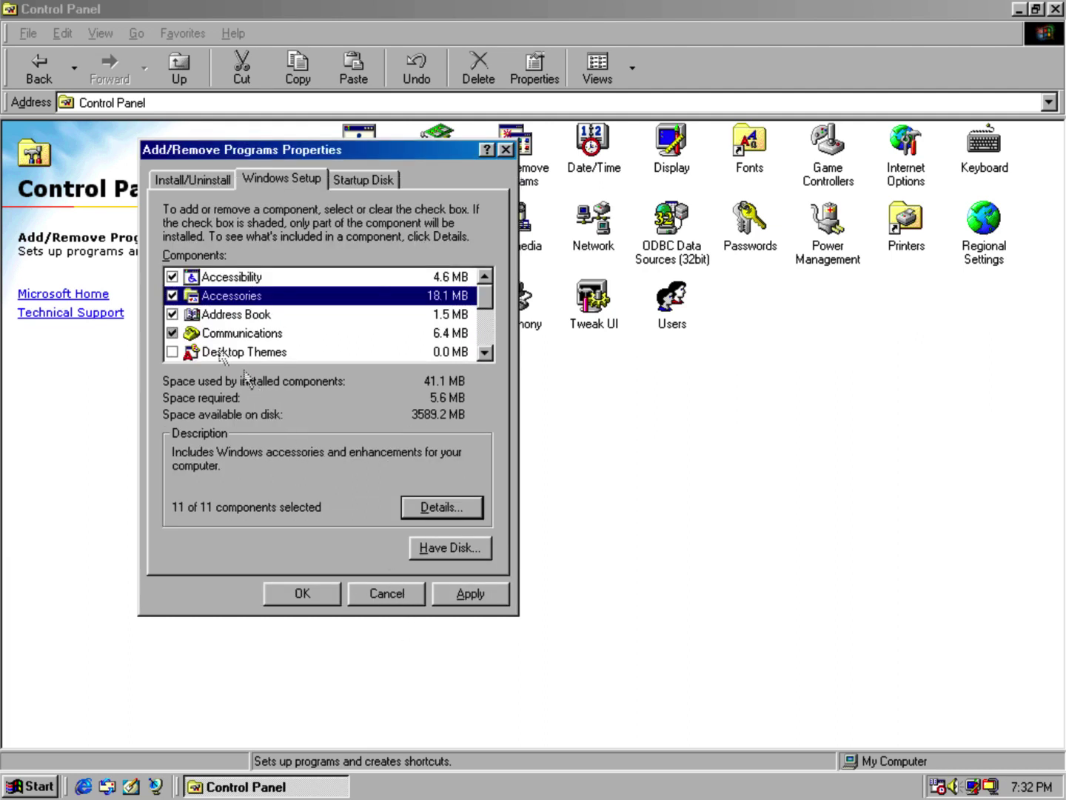
# Select the Desktop Themes component for installation and view the Internet Tools details without changing them.
pyautogui.click(173, 352)
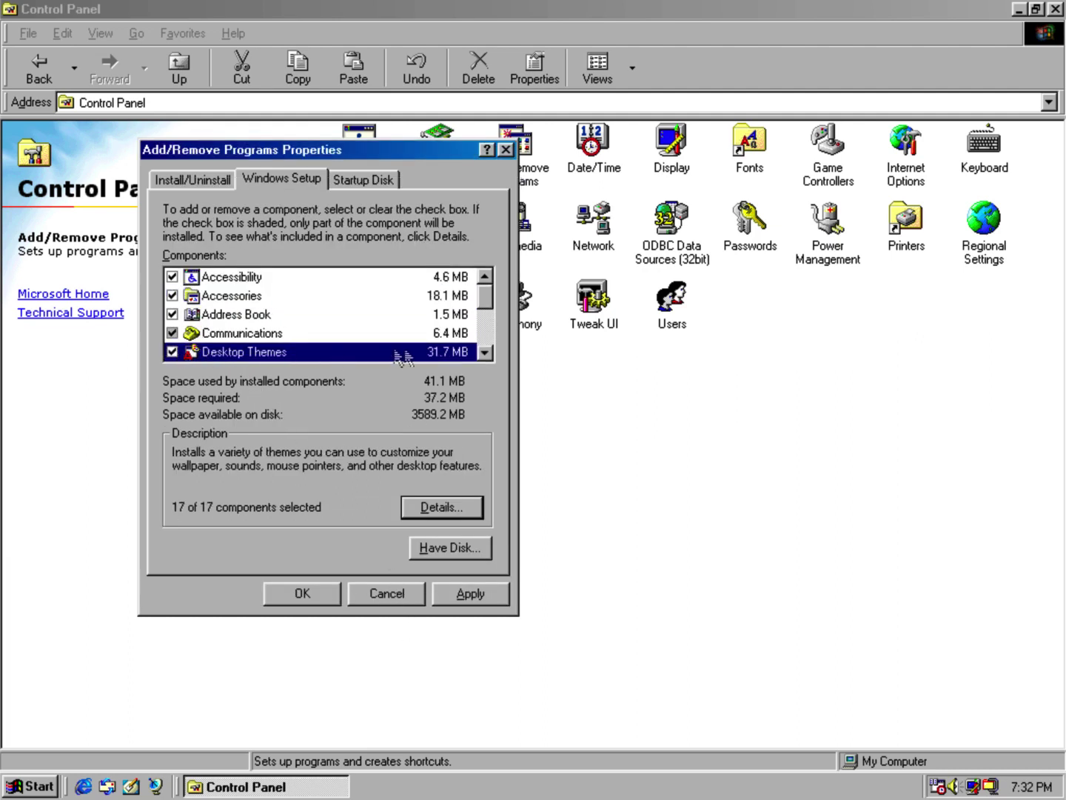
pyautogui.click(482, 351)
pyautogui.click(482, 352)
pyautogui.click(481, 350)
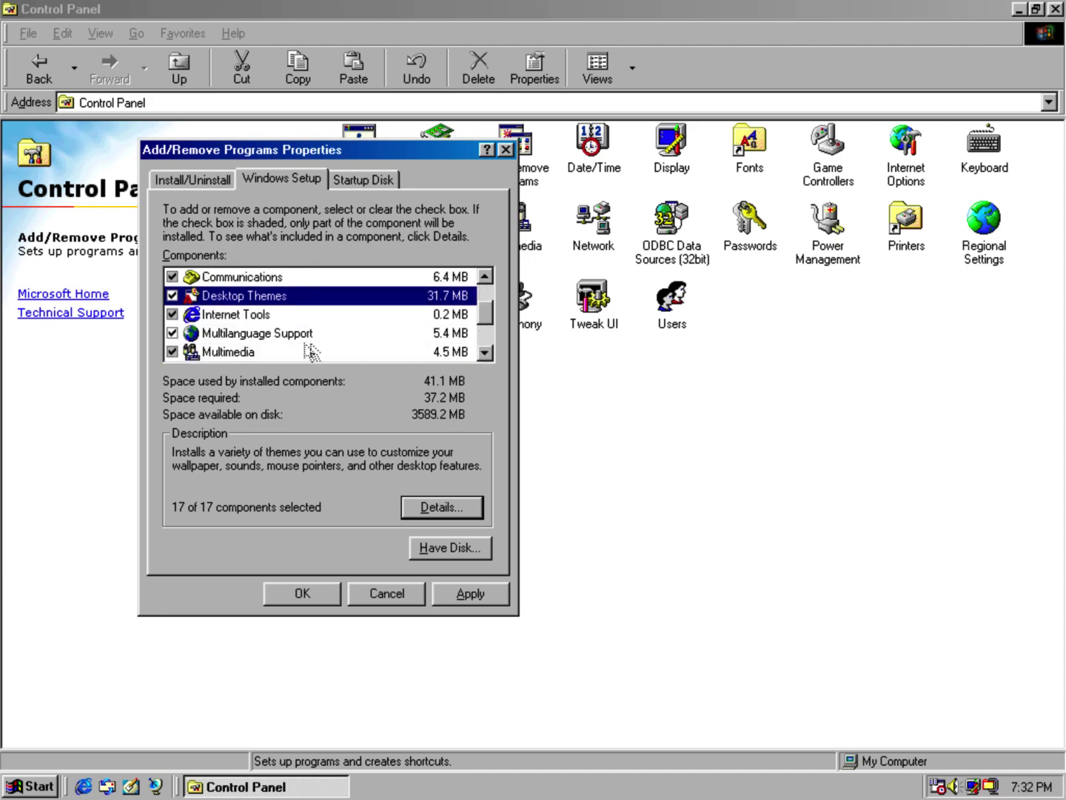
pyautogui.doubleClick(213, 316)
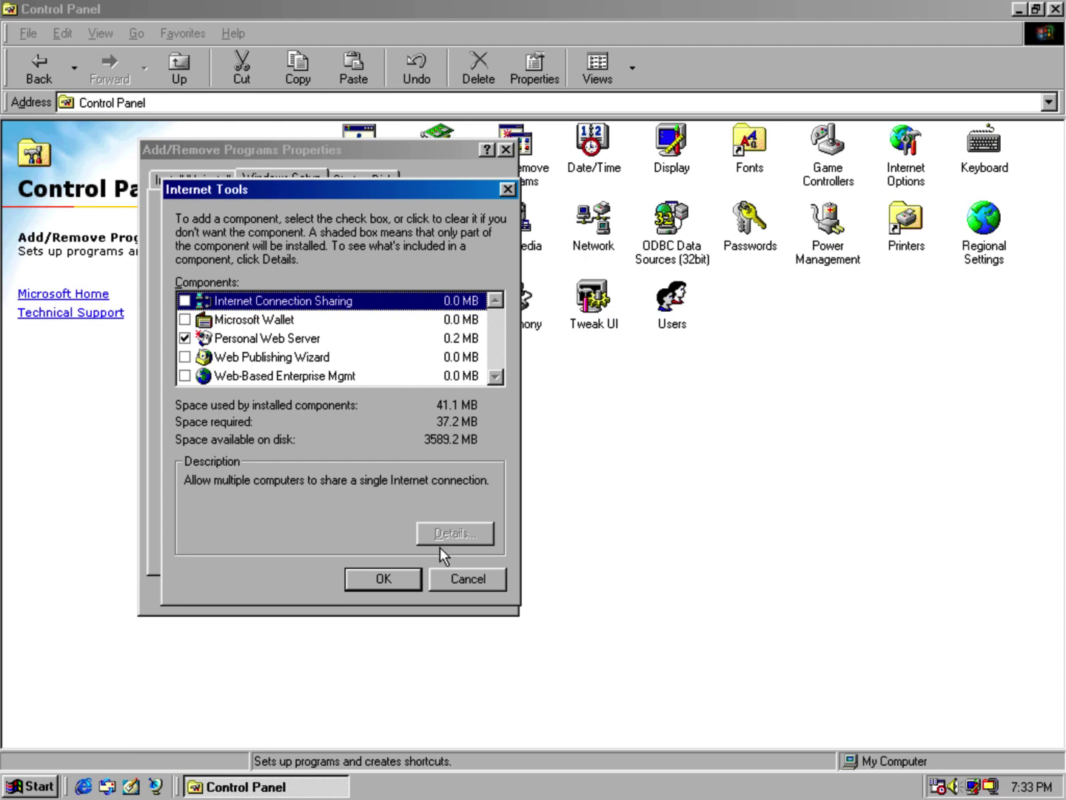
pyautogui.click(456, 581)
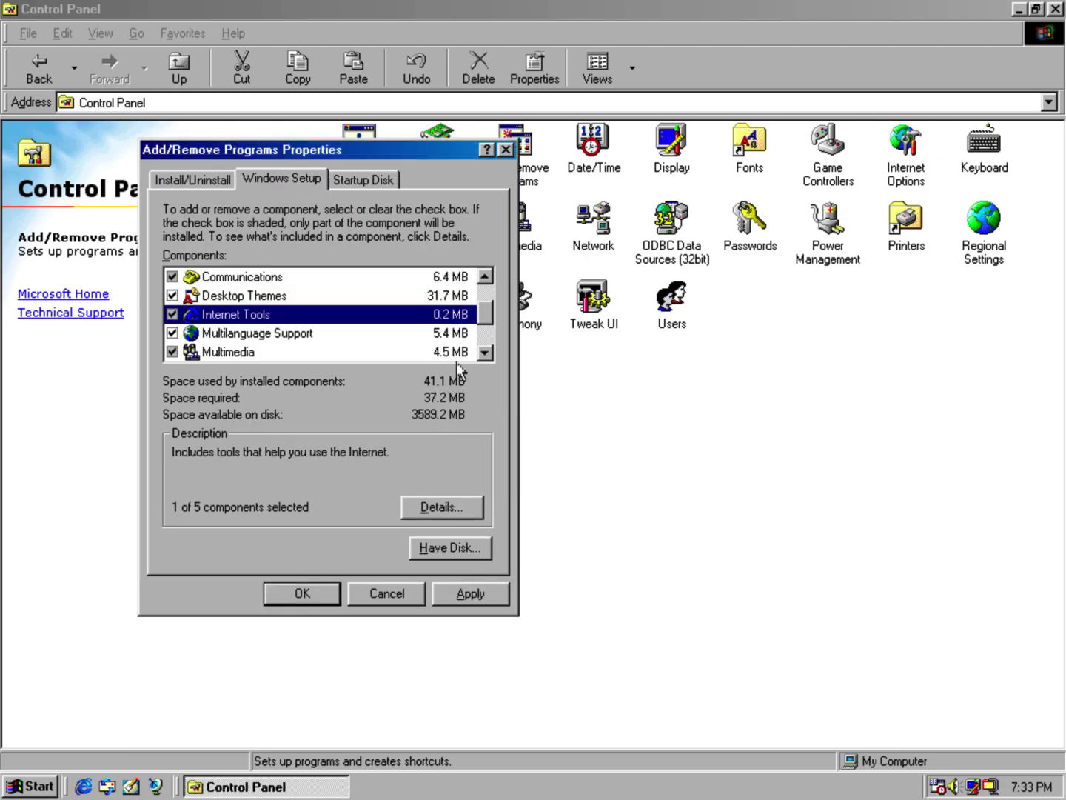
# Add Multimedia Sound Schemes and Sample Sounds to the Multimedia component and accept the selection.
pyautogui.click(479, 356)
pyautogui.click(478, 355)
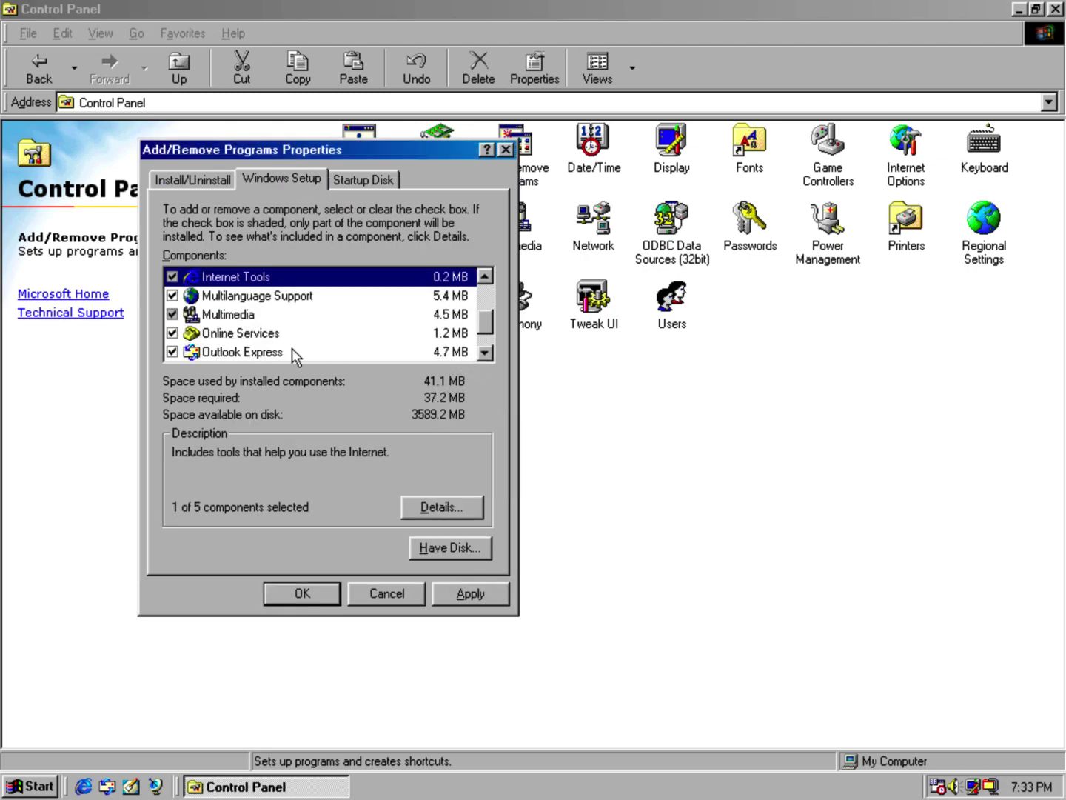
pyautogui.doubleClick(222, 314)
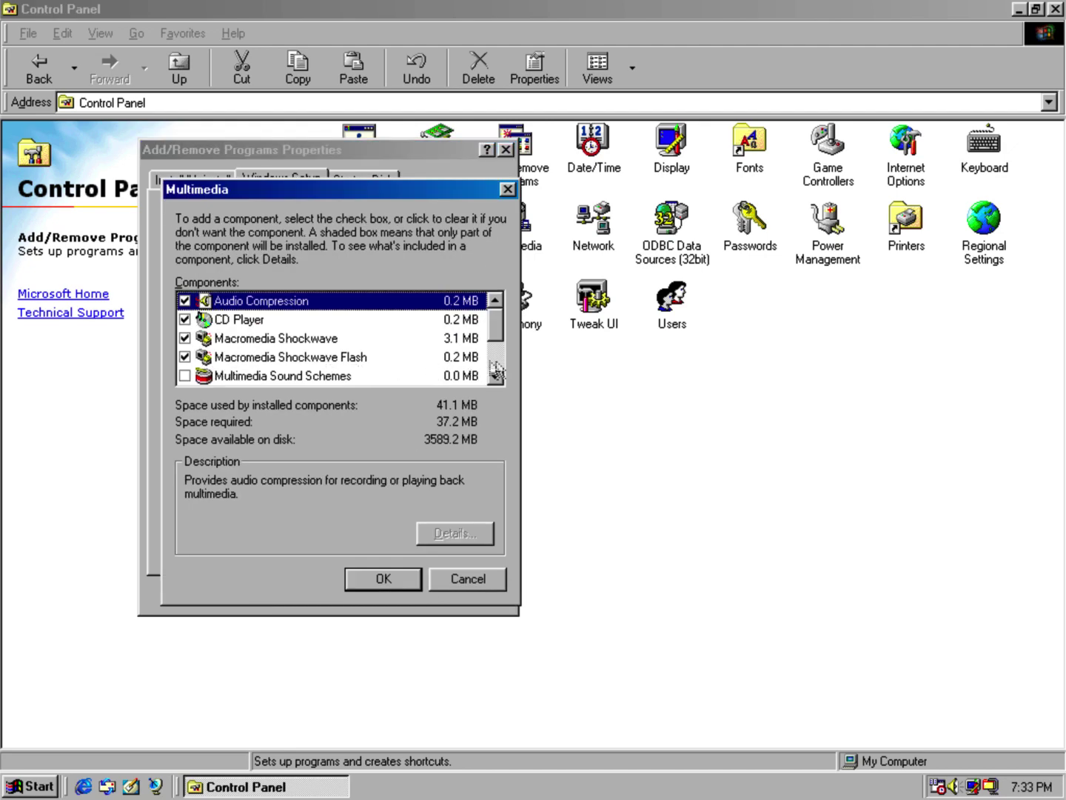
pyautogui.click(496, 364)
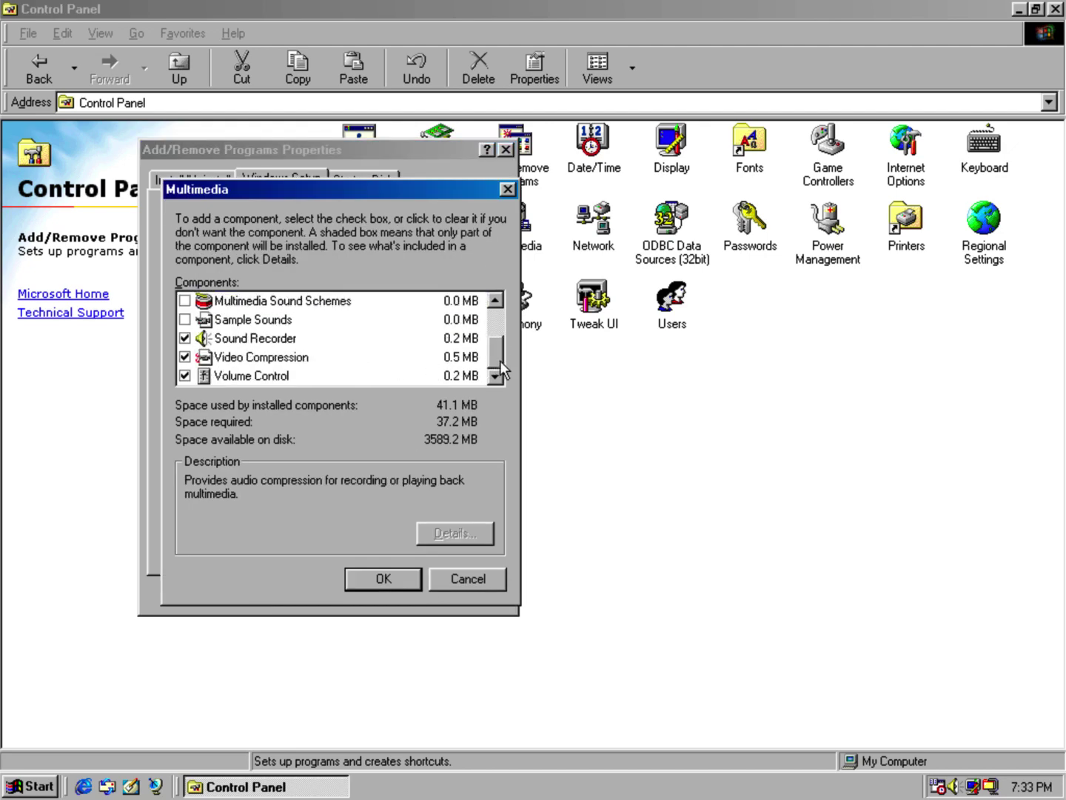
pyautogui.click(185, 301)
pyautogui.click(185, 320)
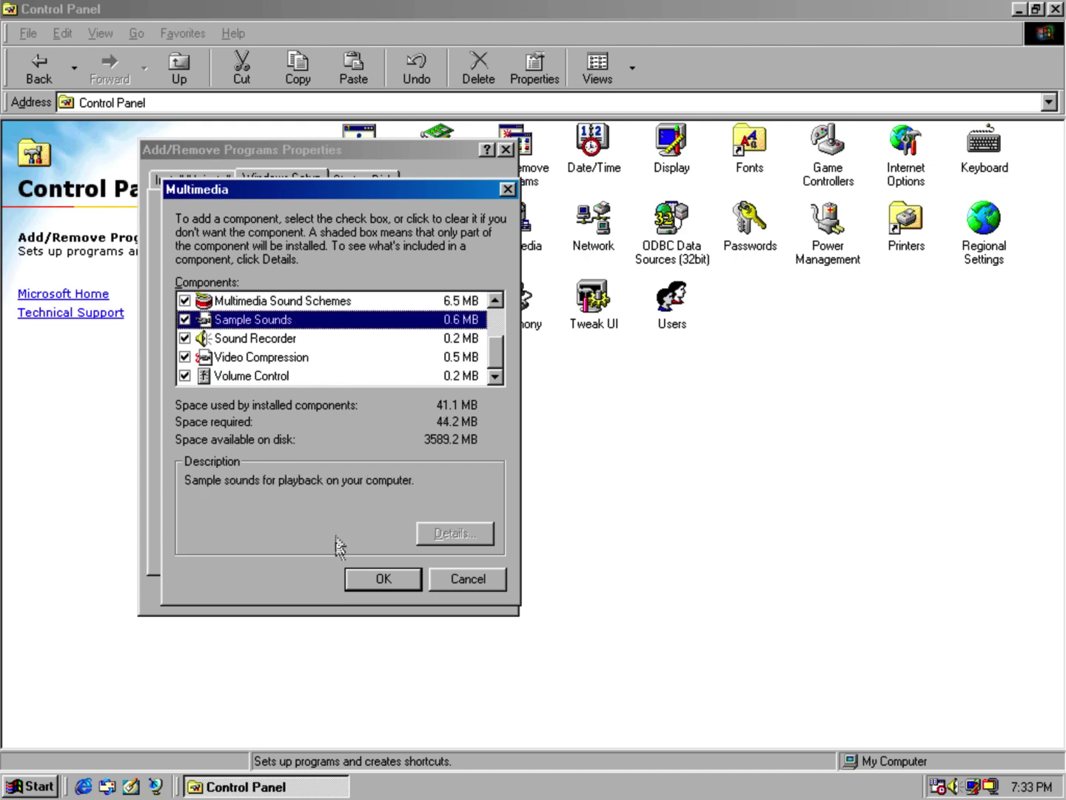
pyautogui.click(377, 583)
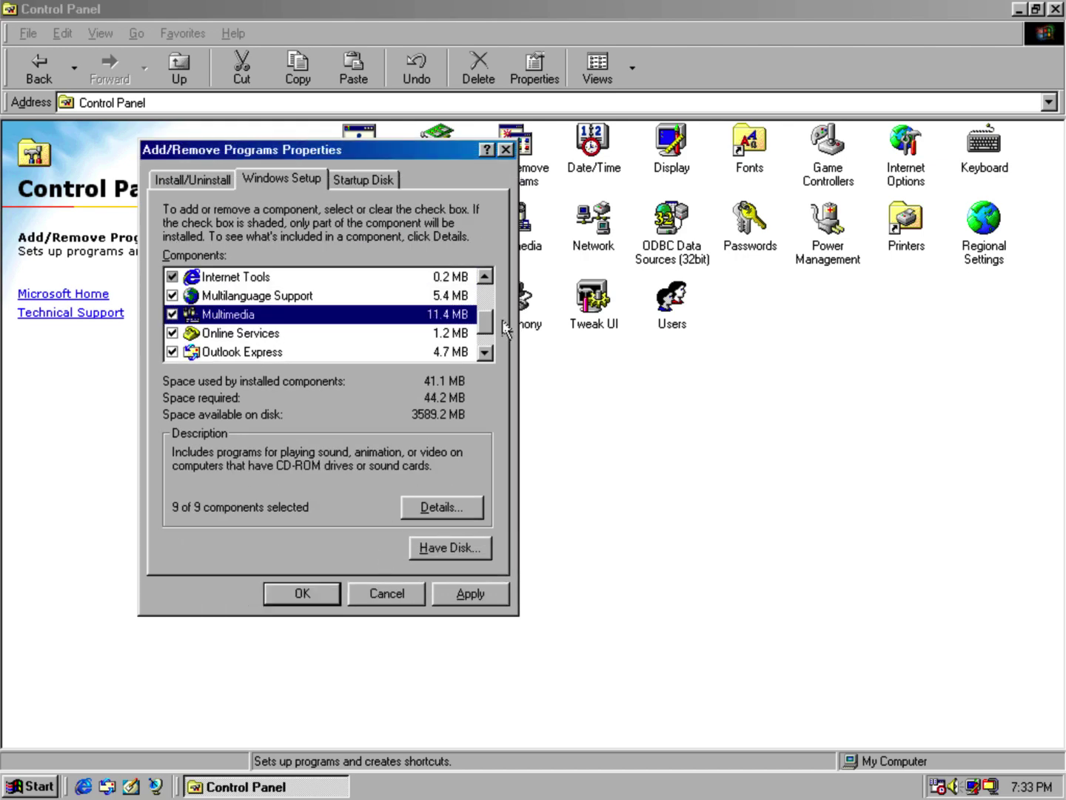
# Examine the list of optional components under System Tools and close it without changes.
pyautogui.click(490, 351)
pyautogui.click(489, 351)
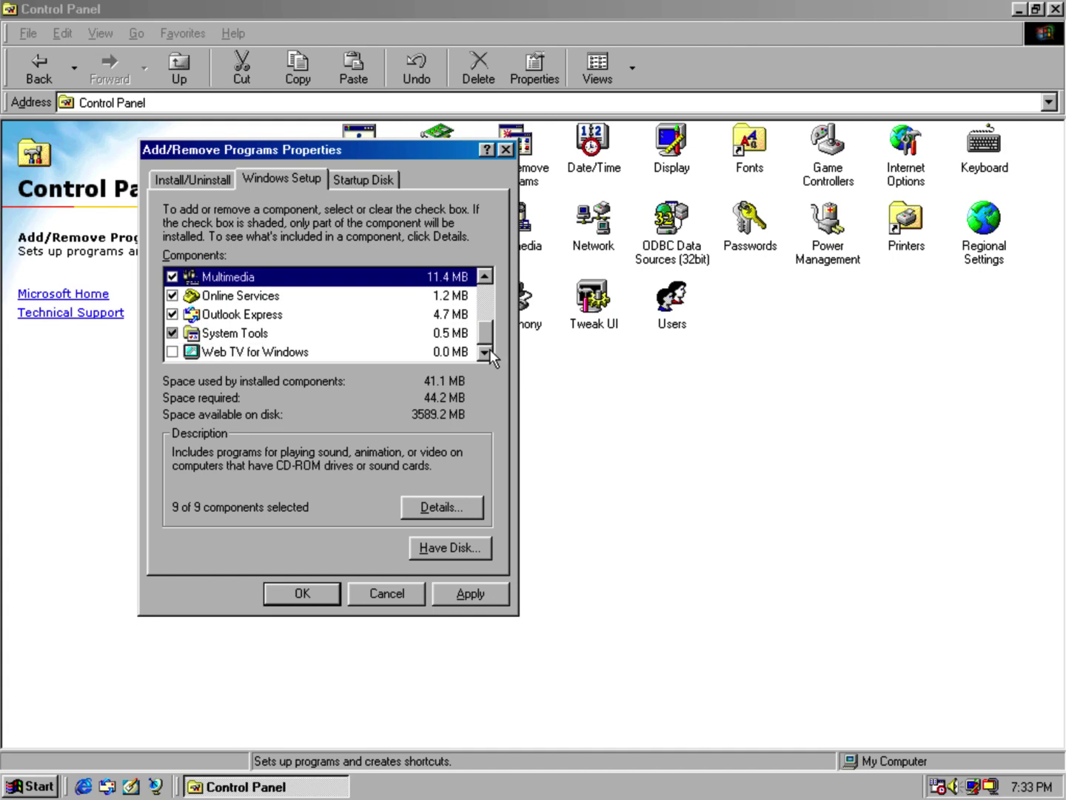
pyautogui.click(402, 352)
pyautogui.doubleClick(400, 334)
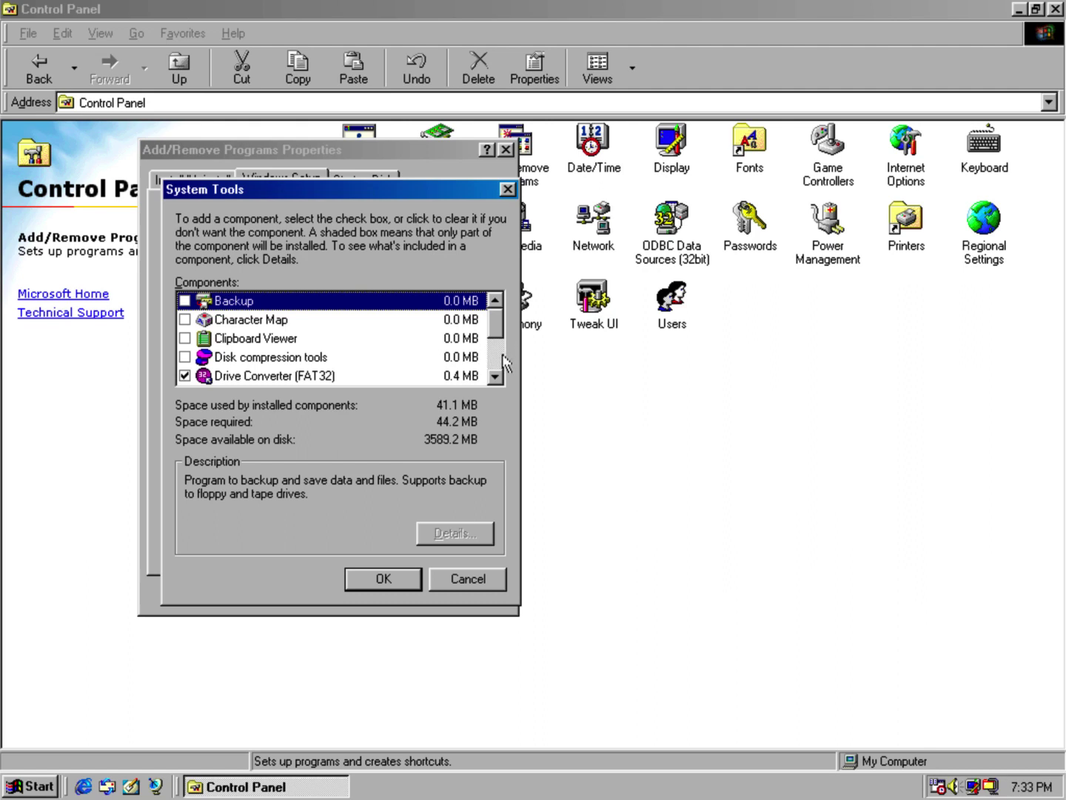
pyautogui.click(503, 352)
pyautogui.click(501, 376)
pyautogui.moveTo(496, 352); pyautogui.dragTo(490, 401)
pyautogui.click(388, 581)
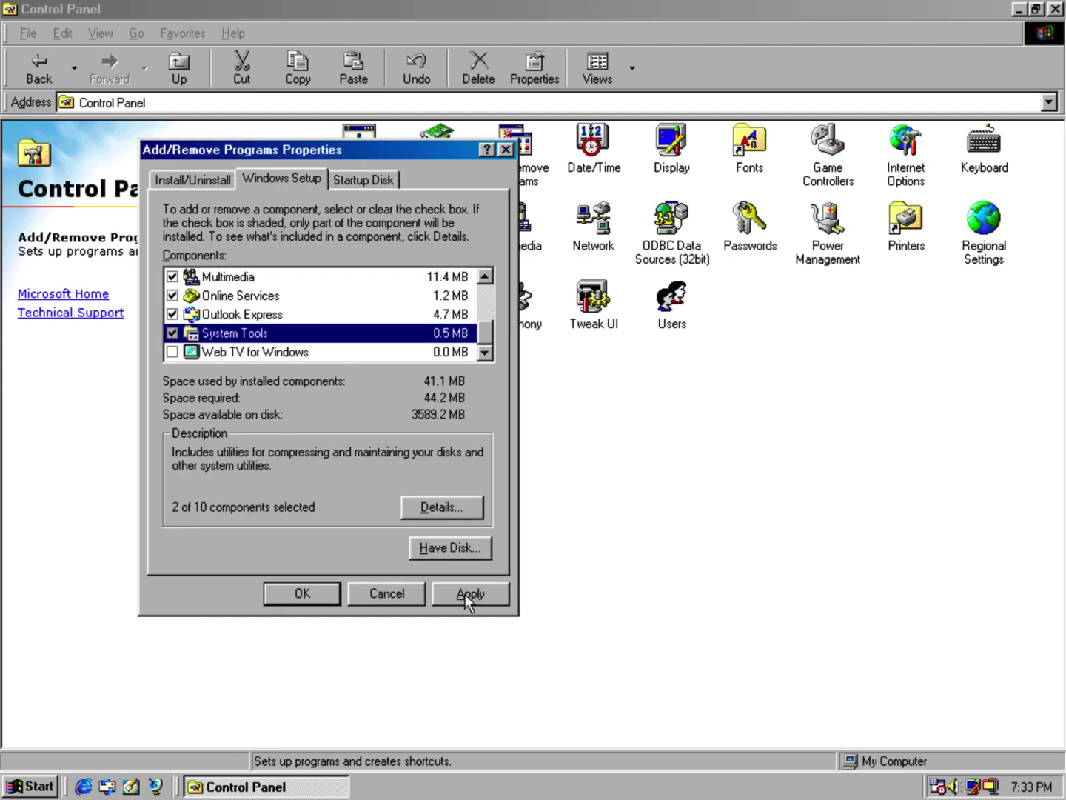
# Select Character Map, System Monitor, System Resource Meter and Group Policies under System Tools and accept the selection.
pyautogui.click(448, 507)
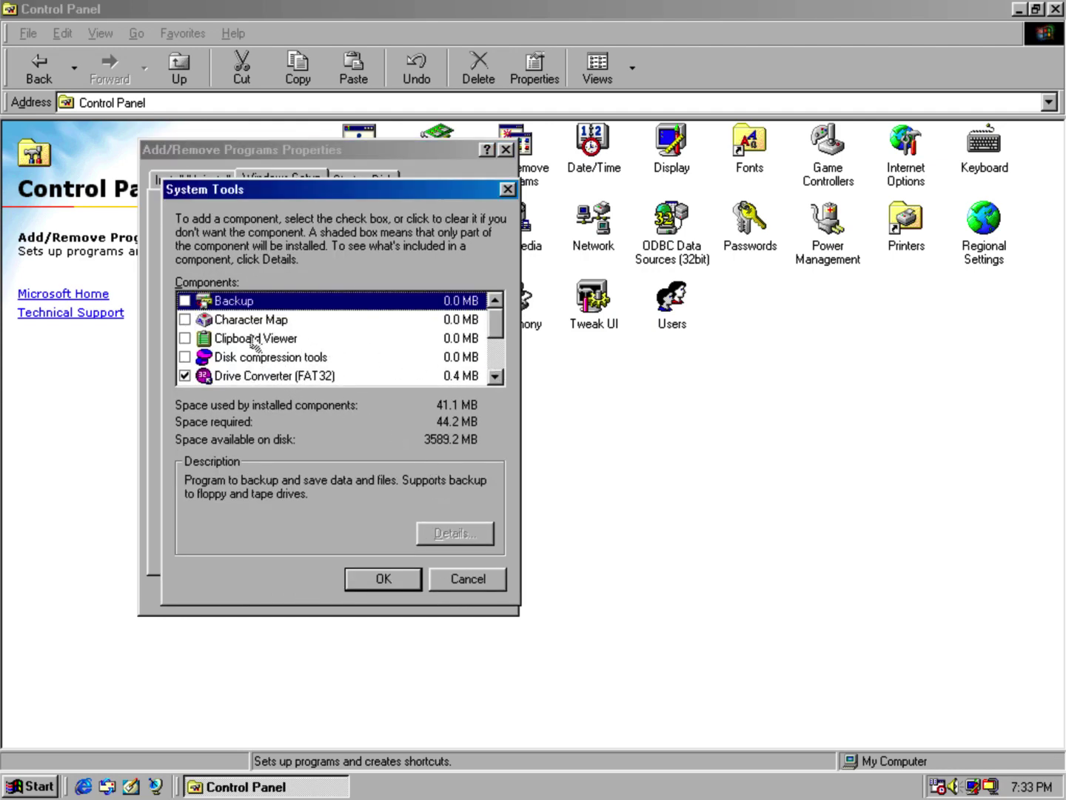
pyautogui.click(184, 320)
pyautogui.click(483, 357)
pyautogui.scroll(-2, 482, 359)
pyautogui.click(252, 356)
pyautogui.click(185, 357)
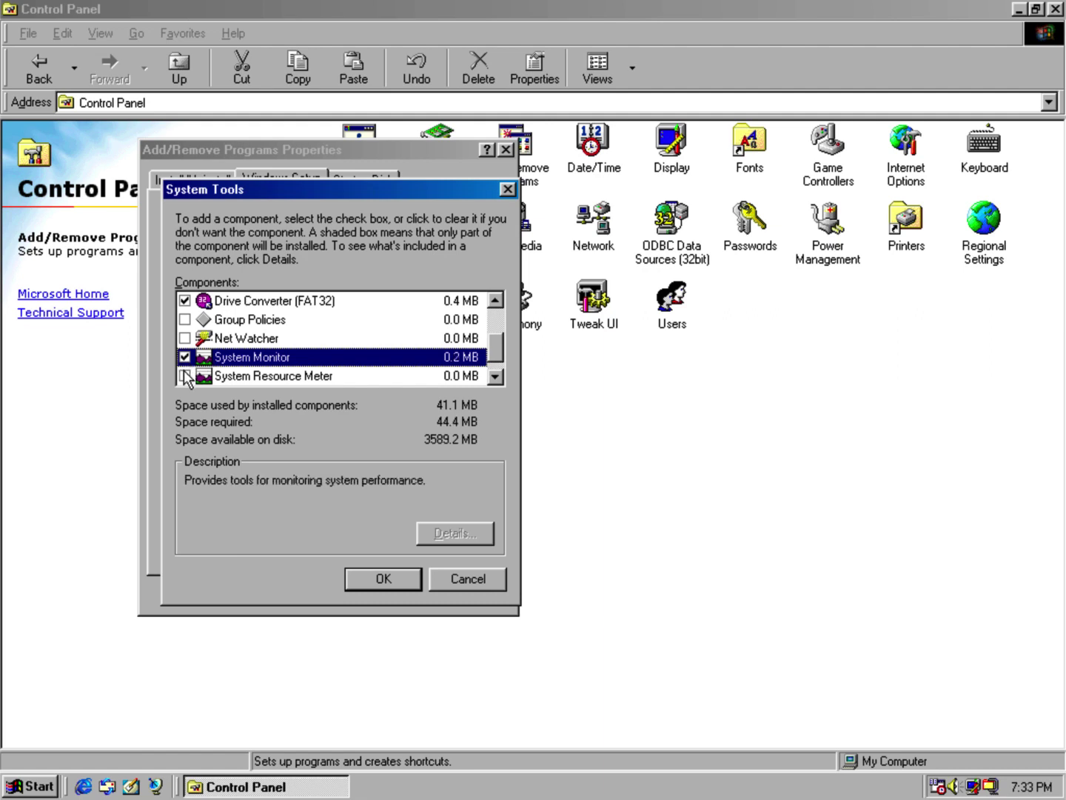
pyautogui.click(185, 376)
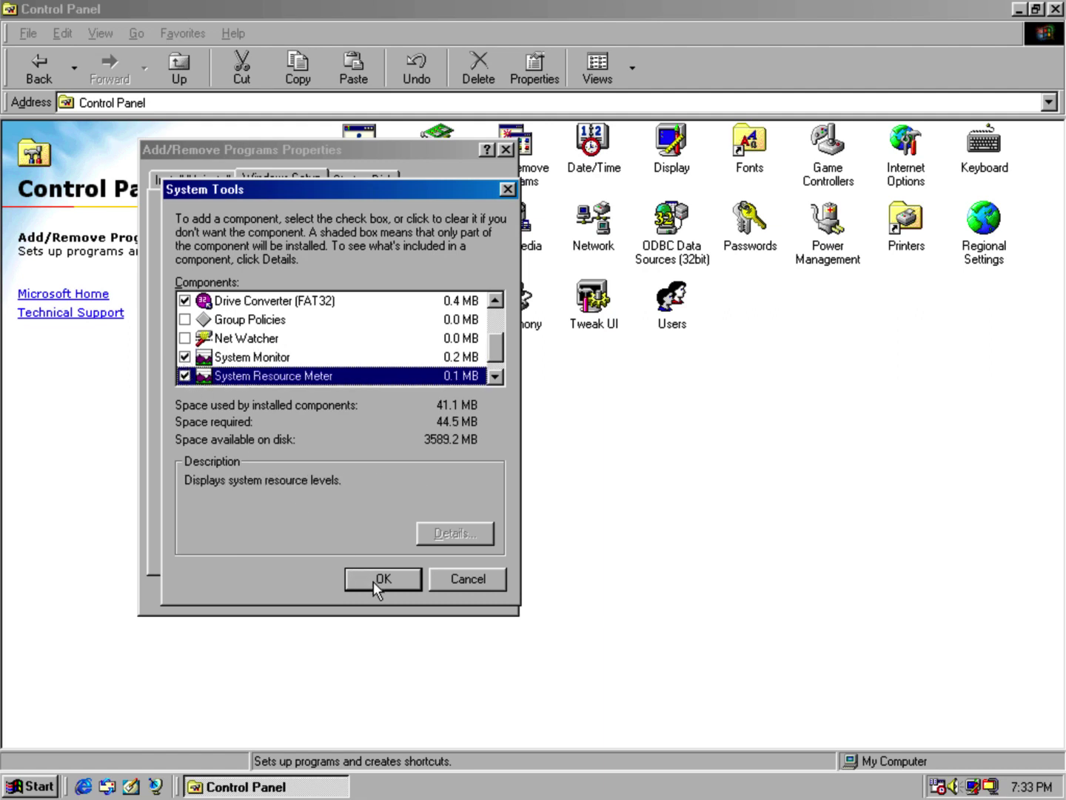
pyautogui.click(185, 320)
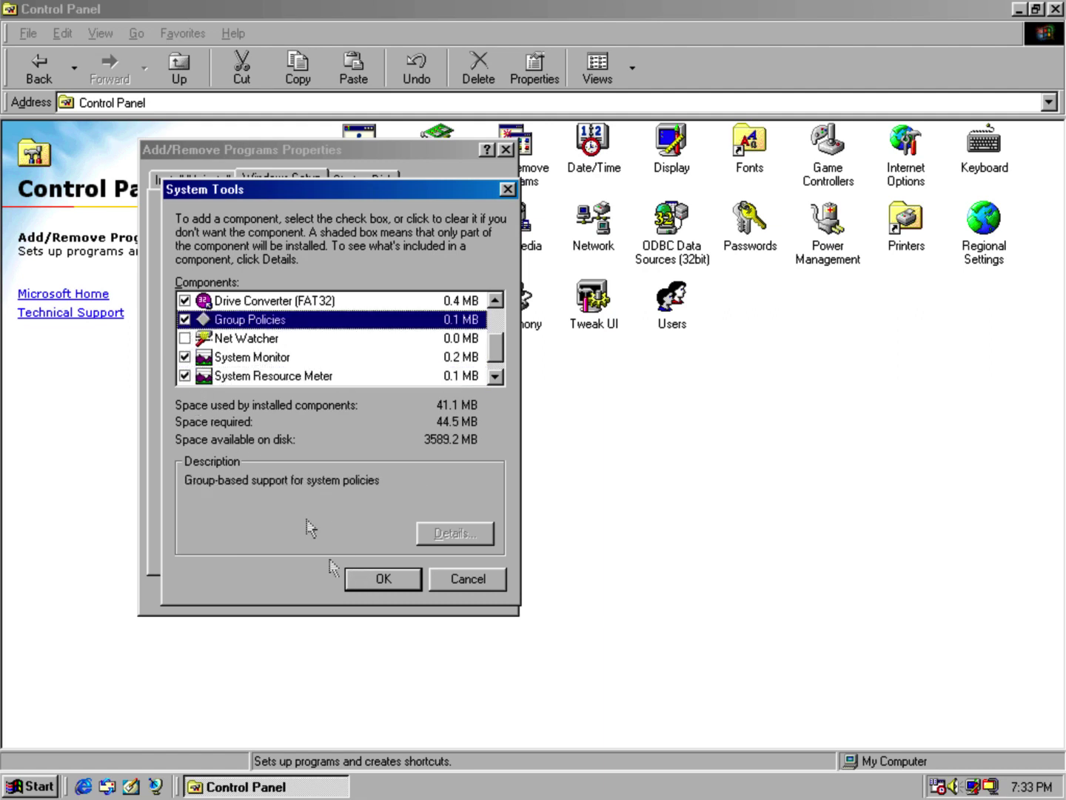
pyautogui.click(369, 587)
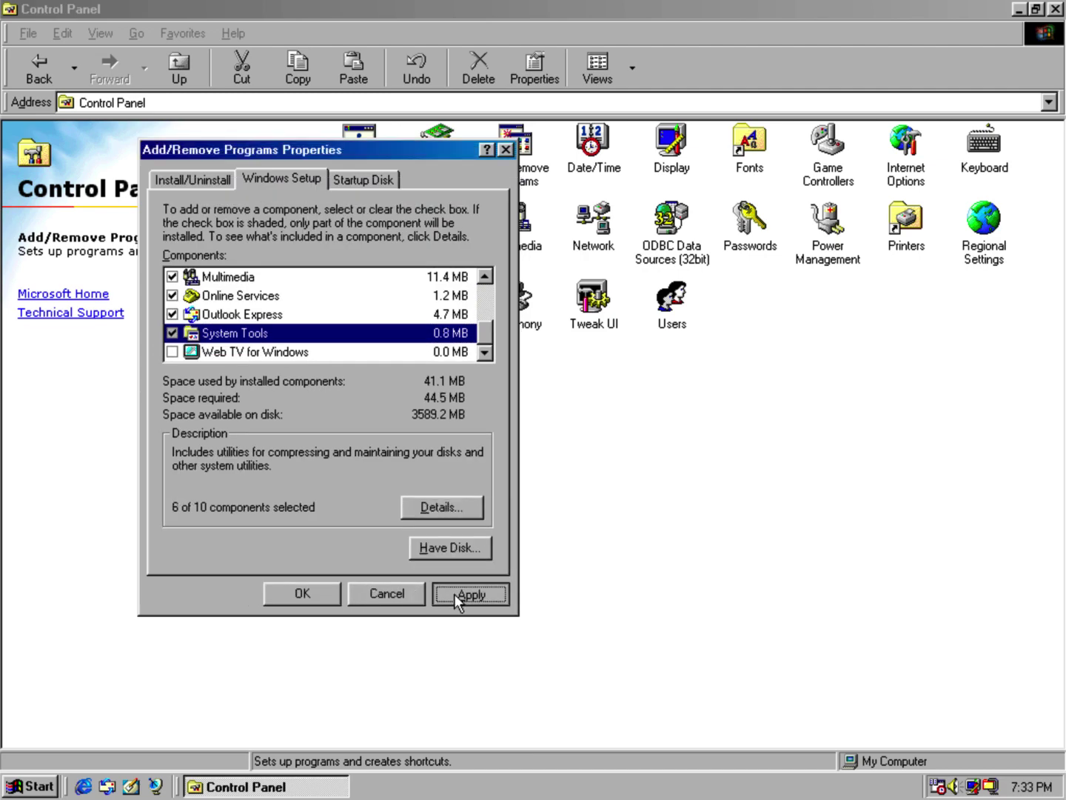
# Apply the selected Windows component changes, supplying C:\WINDOWS\OPTIONS\CABS as the source folder for the Second Edition files.
pyautogui.click(455, 593)
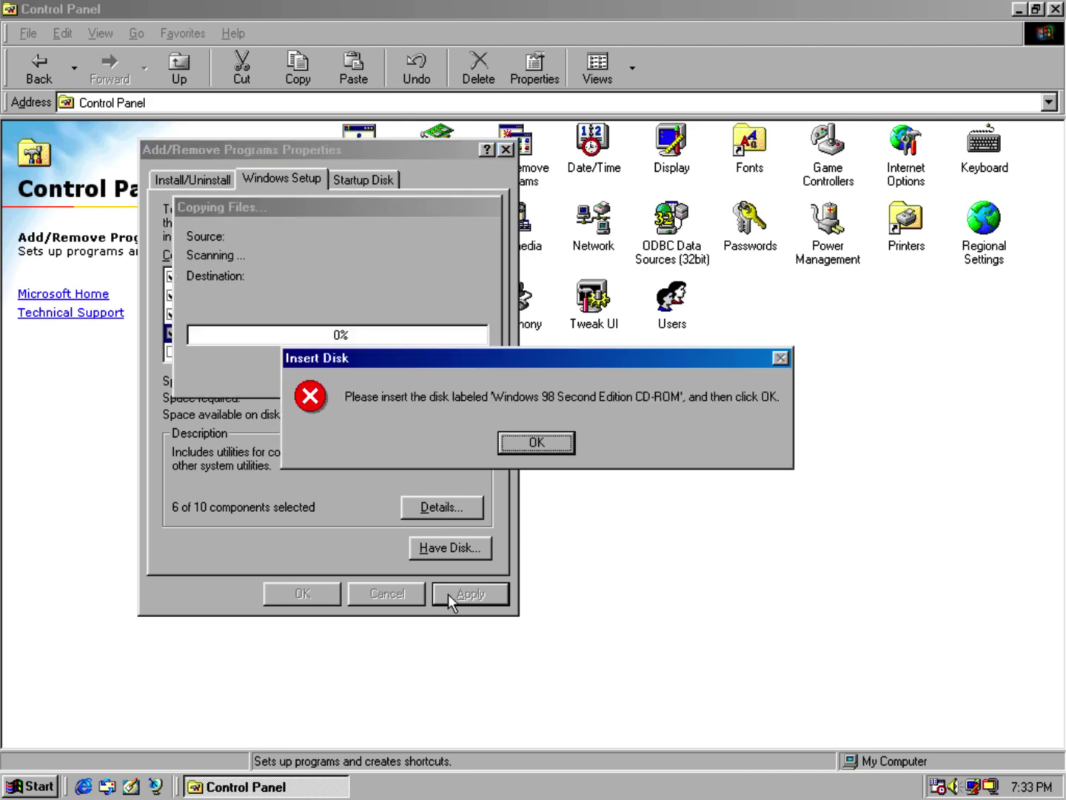
pyautogui.click(519, 448)
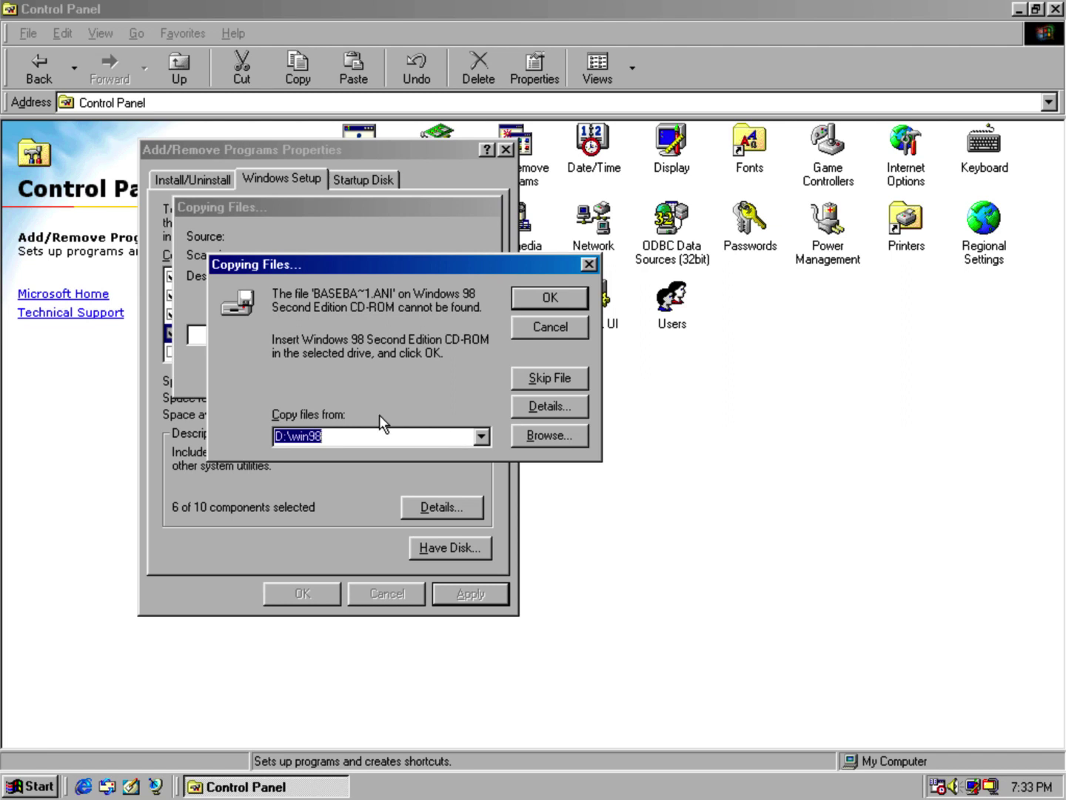
pyautogui.write('C:\\')
pyautogui.press('BackSpace')
pyautogui.press('BackSpace')
pyautogui.write(':\\WINDOWS')
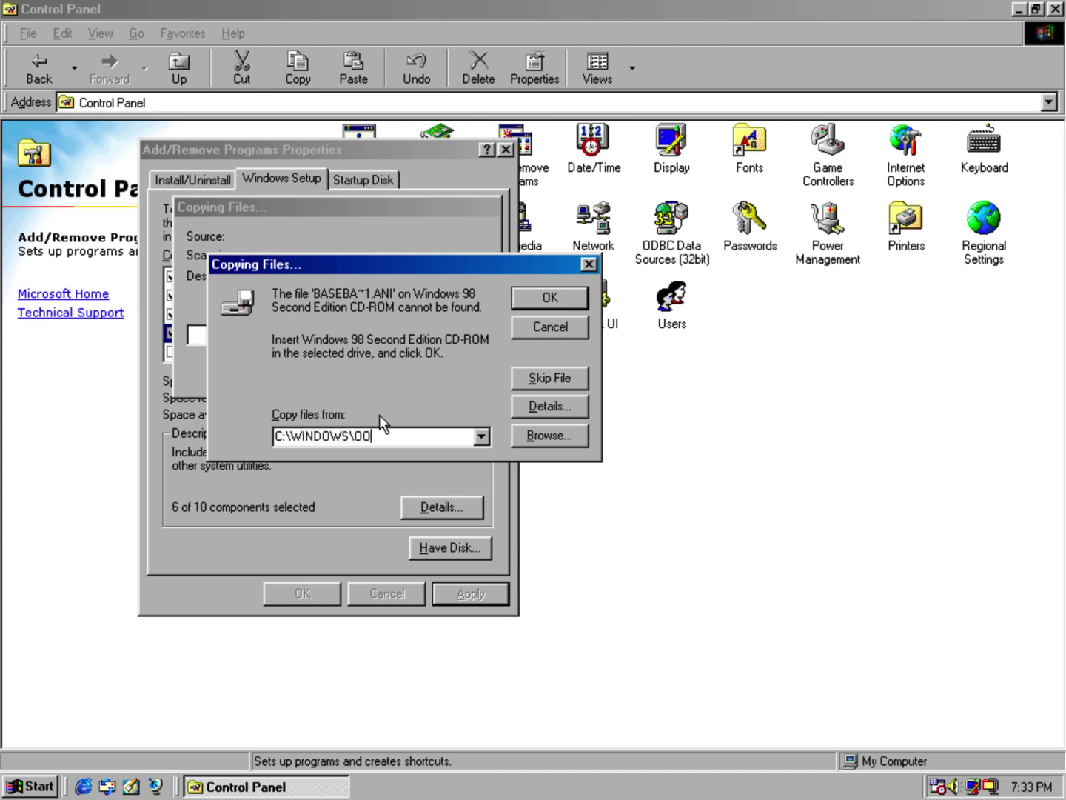
pyautogui.write('\\OPTIONS\\CABS')
pyautogui.press('Return')
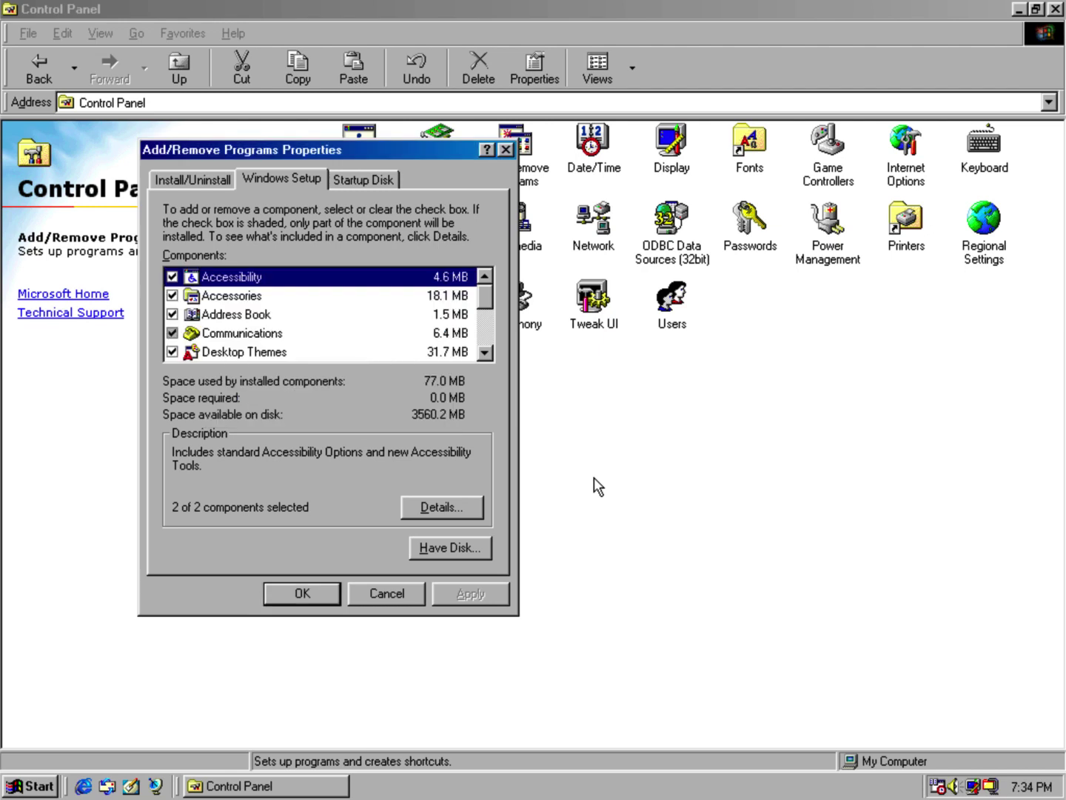
# Refresh the Control Panel contents and close the Add/Remove Programs properties.
pyautogui.rightClick(594, 477)
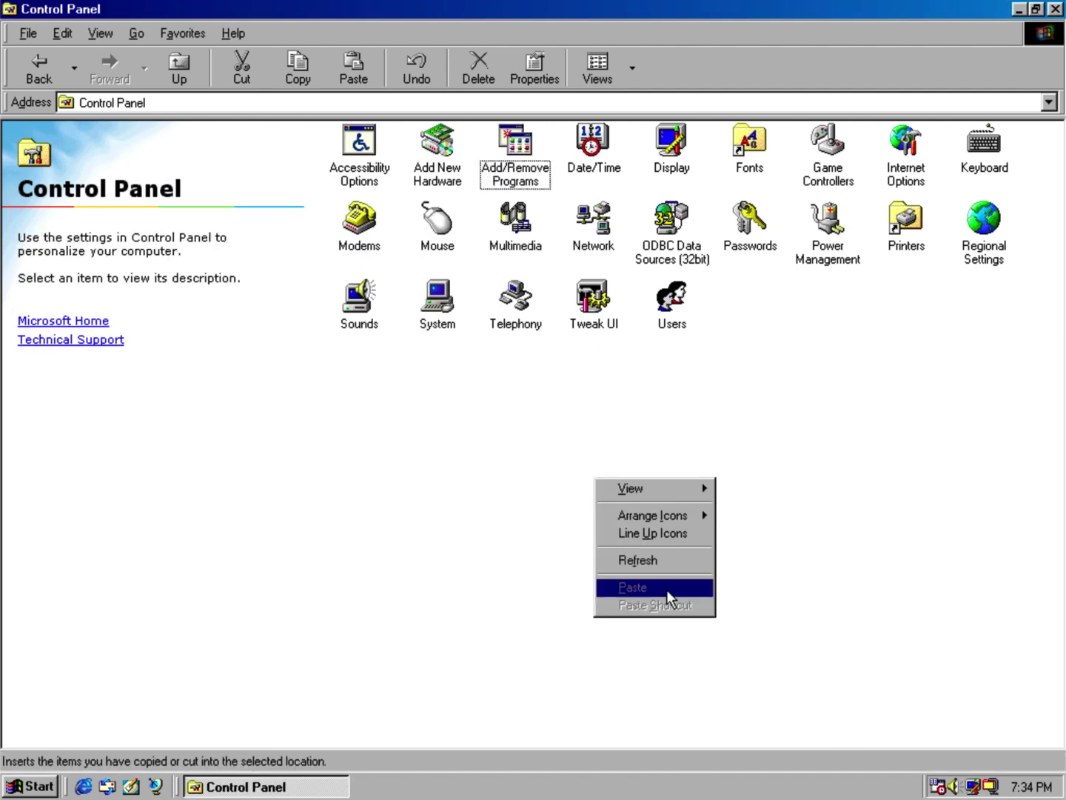
pyautogui.click(666, 562)
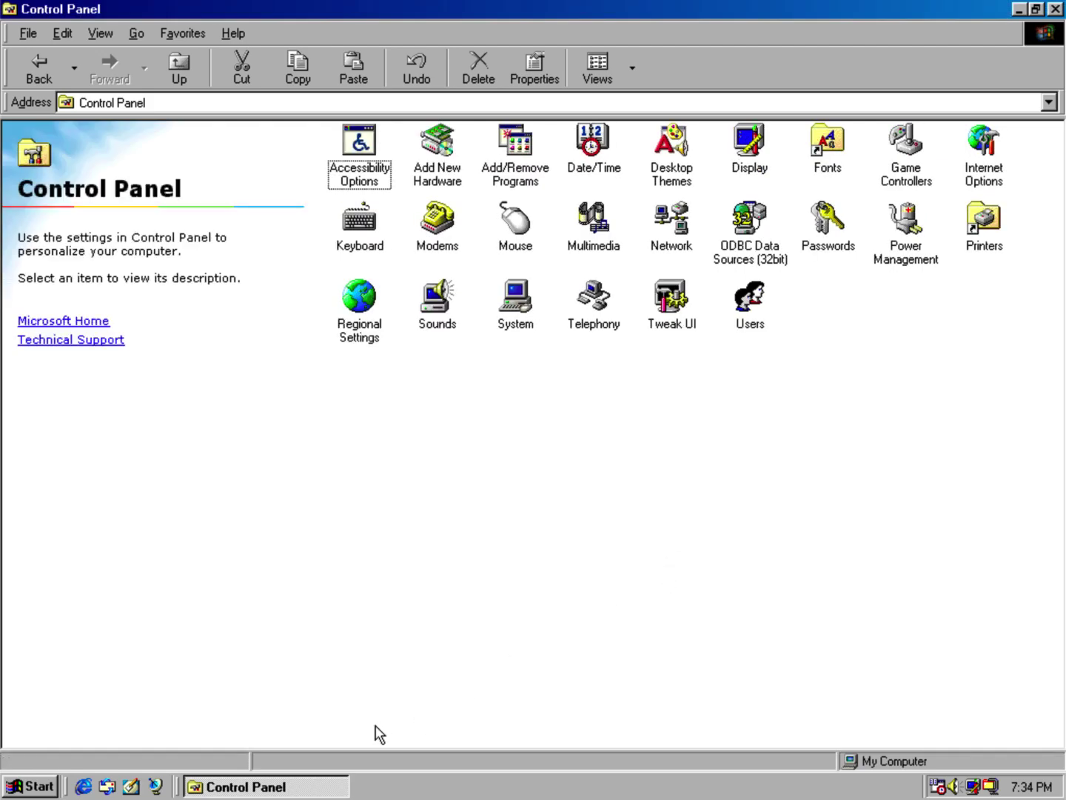
pyautogui.click(414, 452)
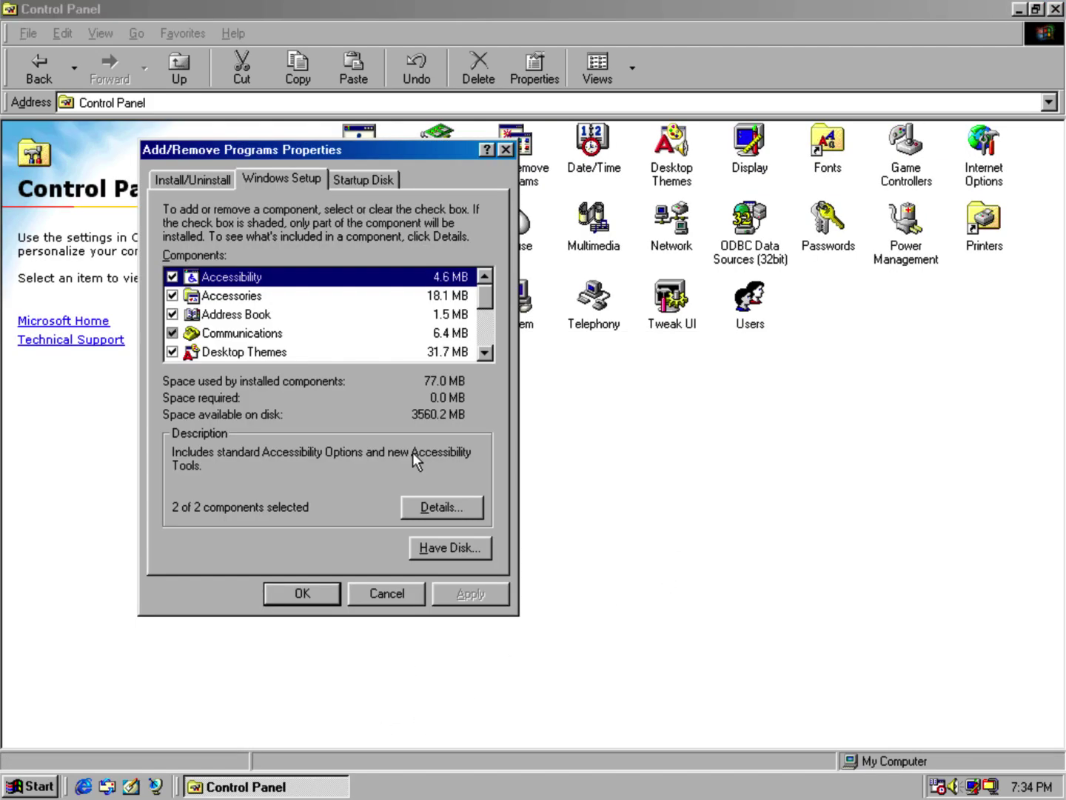
pyautogui.click(396, 596)
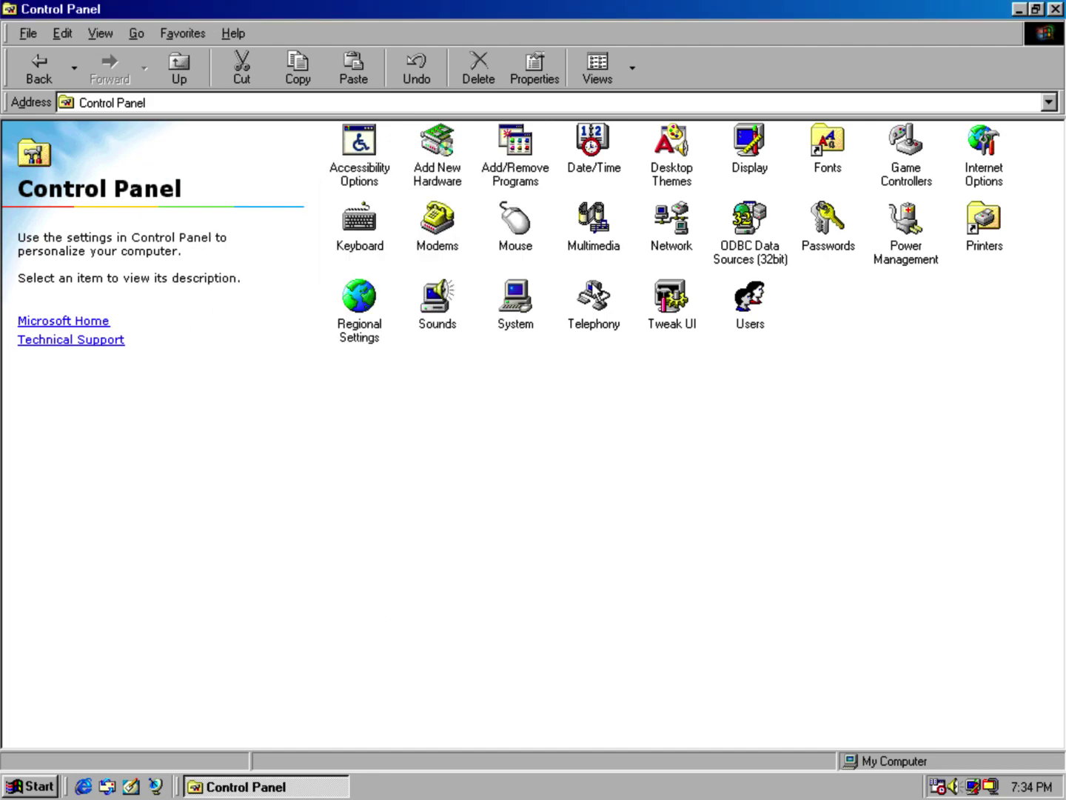
# Preview the Windows 98 (256 color) desktop theme and close Desktop Themes without applying it.
pyautogui.doubleClick(654, 177)
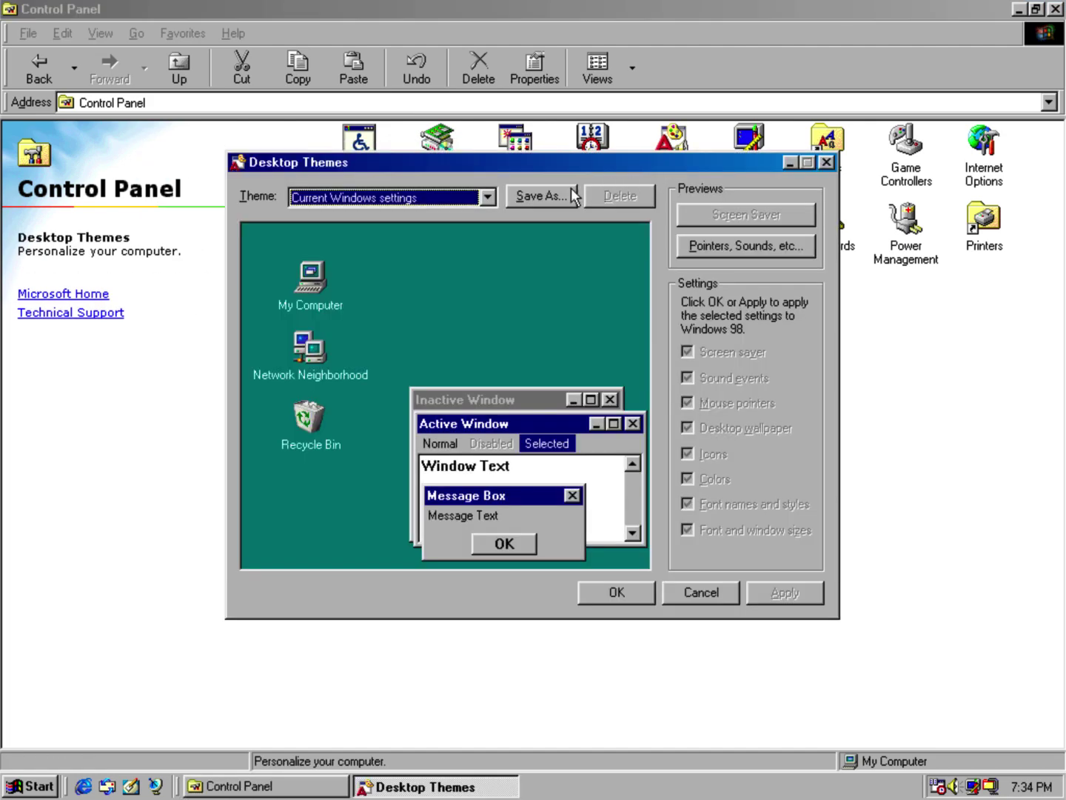
pyautogui.click(486, 198)
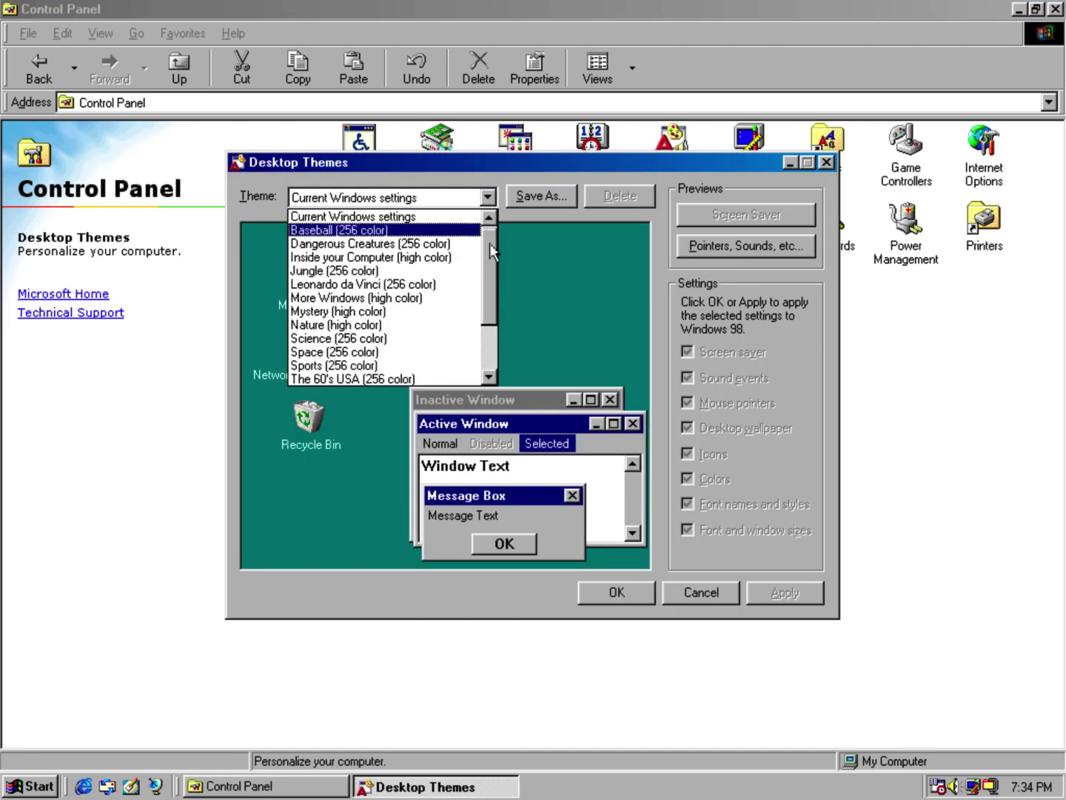
pyautogui.scroll(-2, 490, 244)
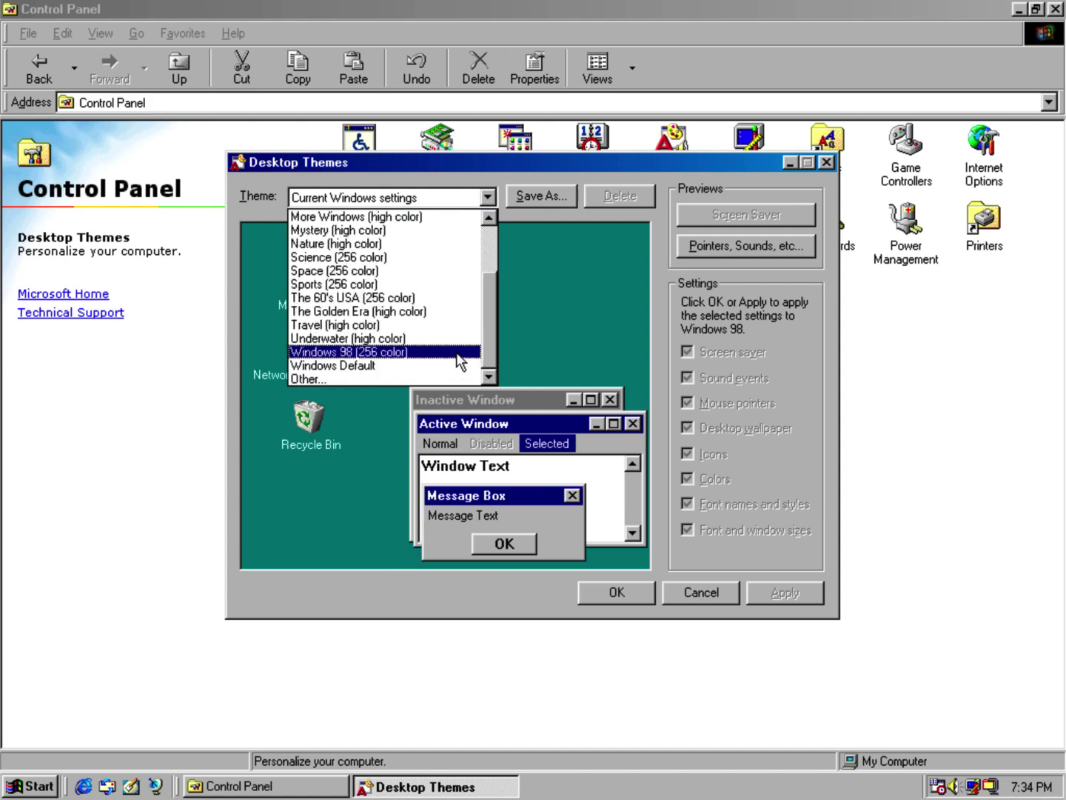
pyautogui.click(457, 353)
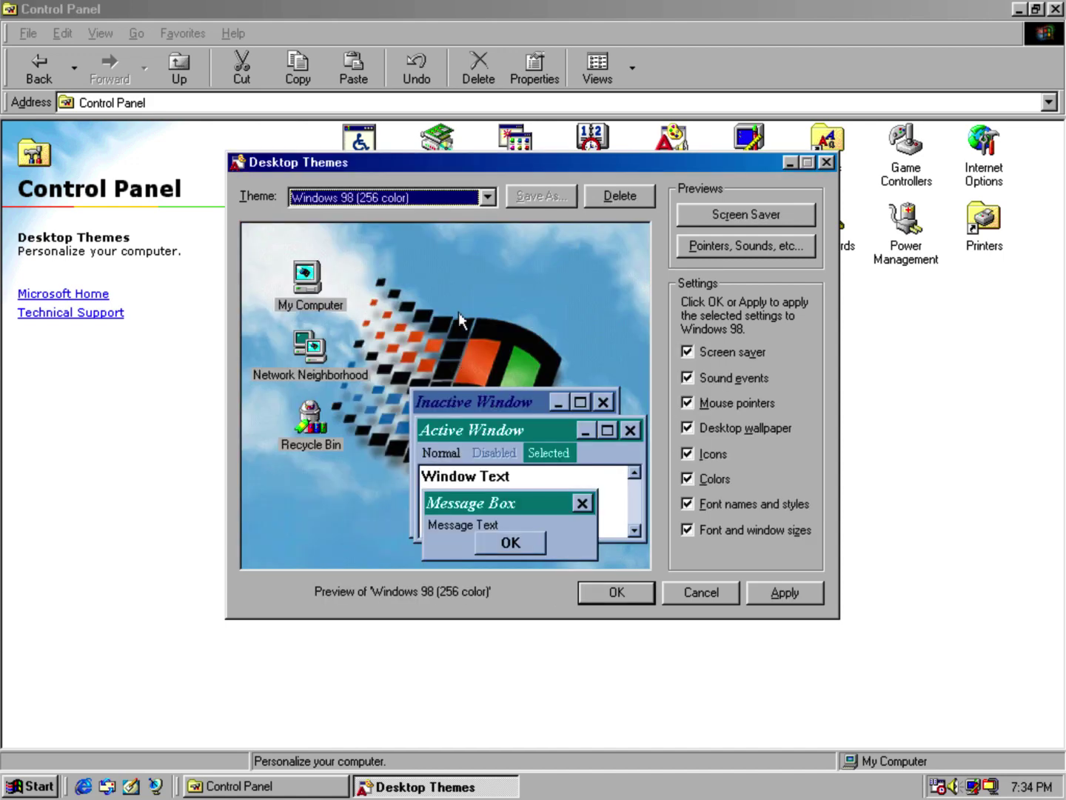
pyautogui.click(684, 588)
# Open the Media folder inside C:\WINDOWS, showing the hidden Windows folder contents on the way, and arrange its icons.
pyautogui.click(164, 68)
pyautogui.doubleClick(438, 136)
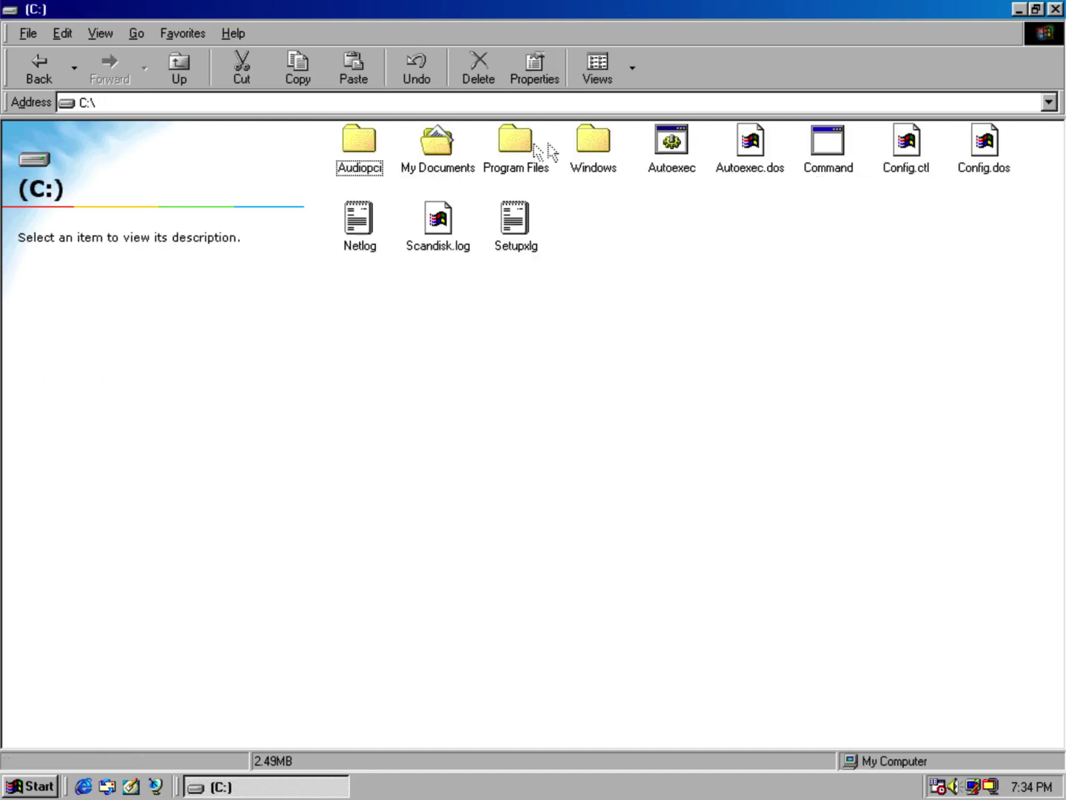
pyautogui.doubleClick(586, 143)
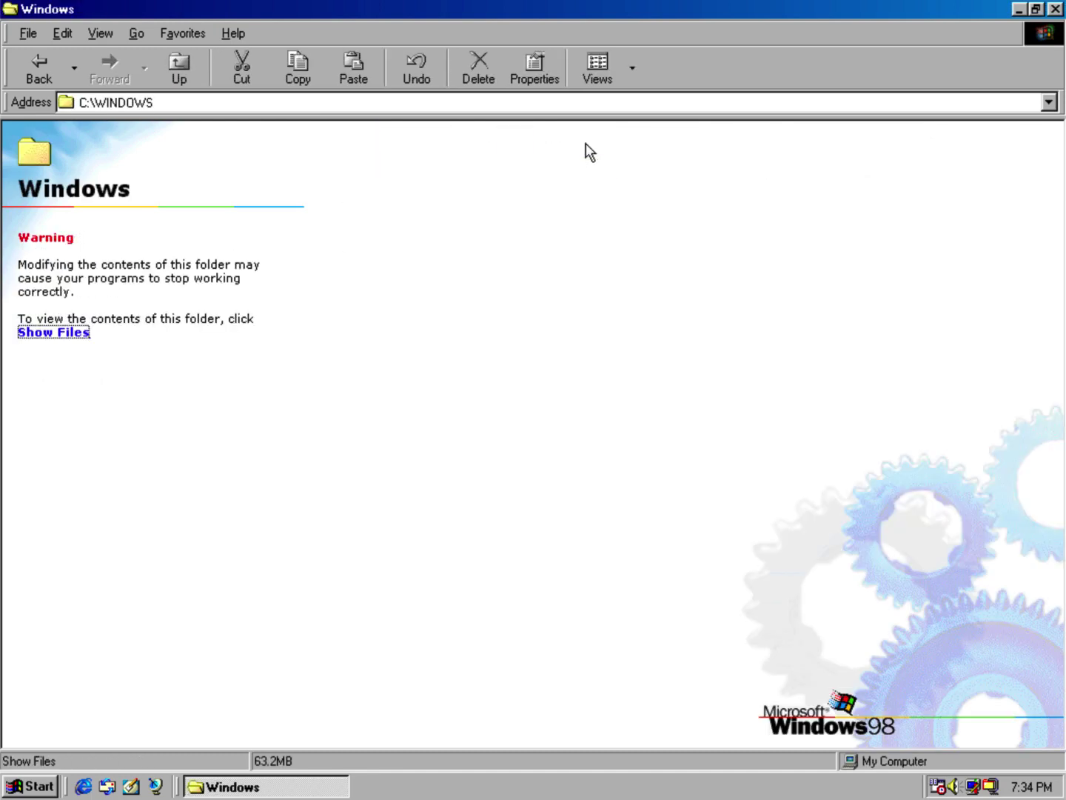
pyautogui.click(63, 333)
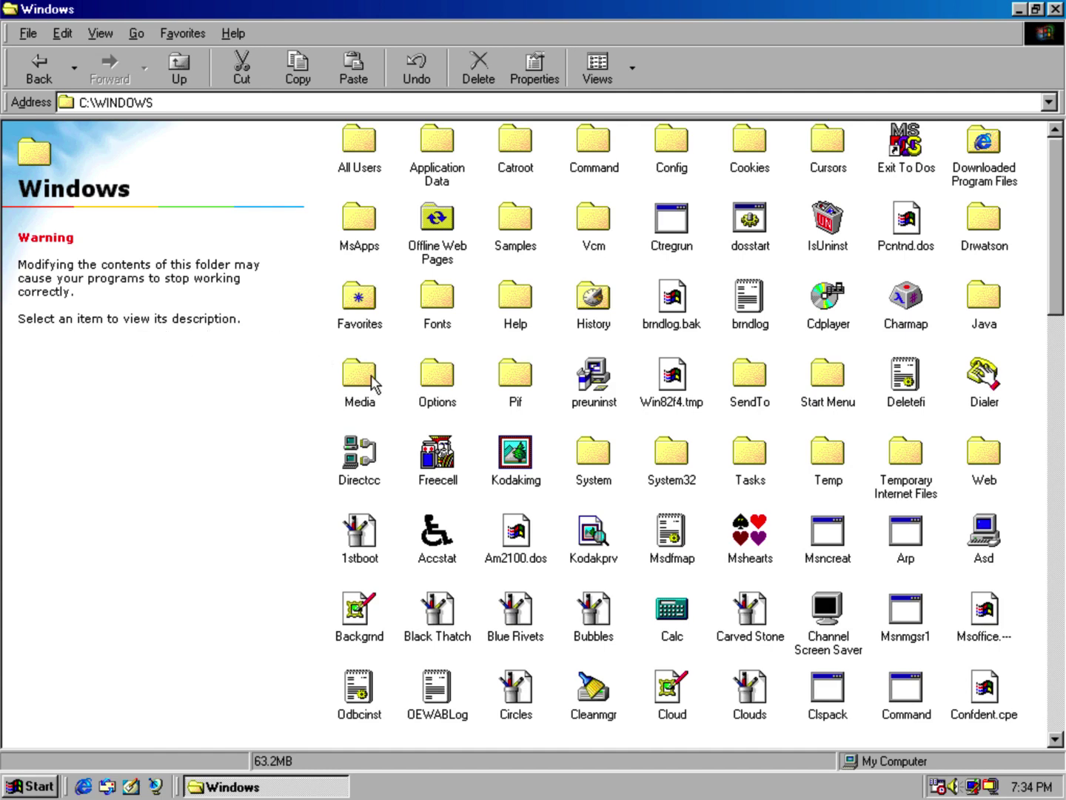
pyautogui.doubleClick(359, 374)
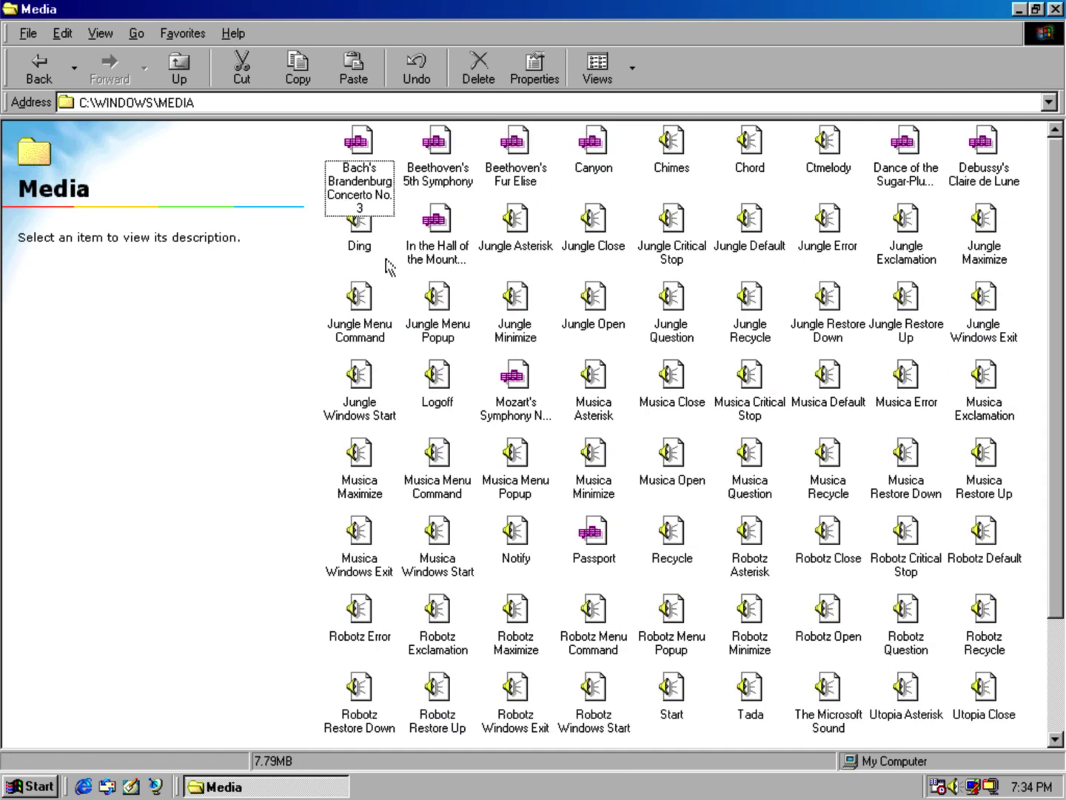
pyautogui.rightClick(482, 300)
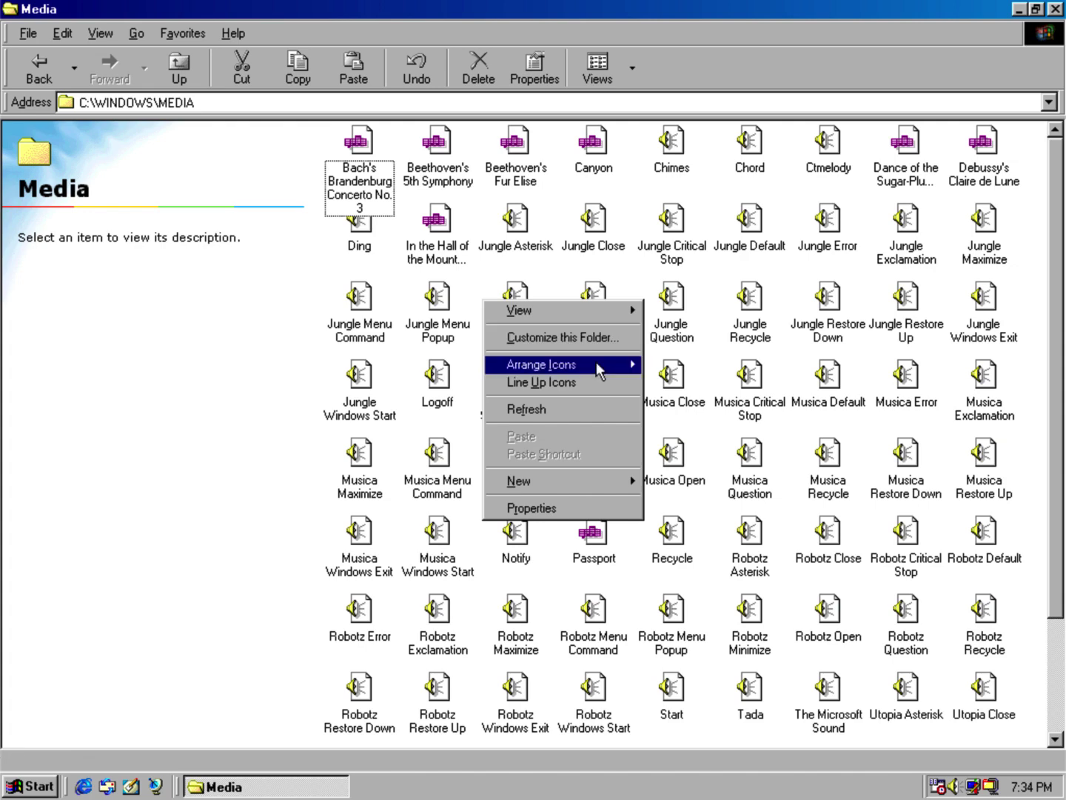
pyautogui.moveTo(605, 361)
pyautogui.click(664, 366)
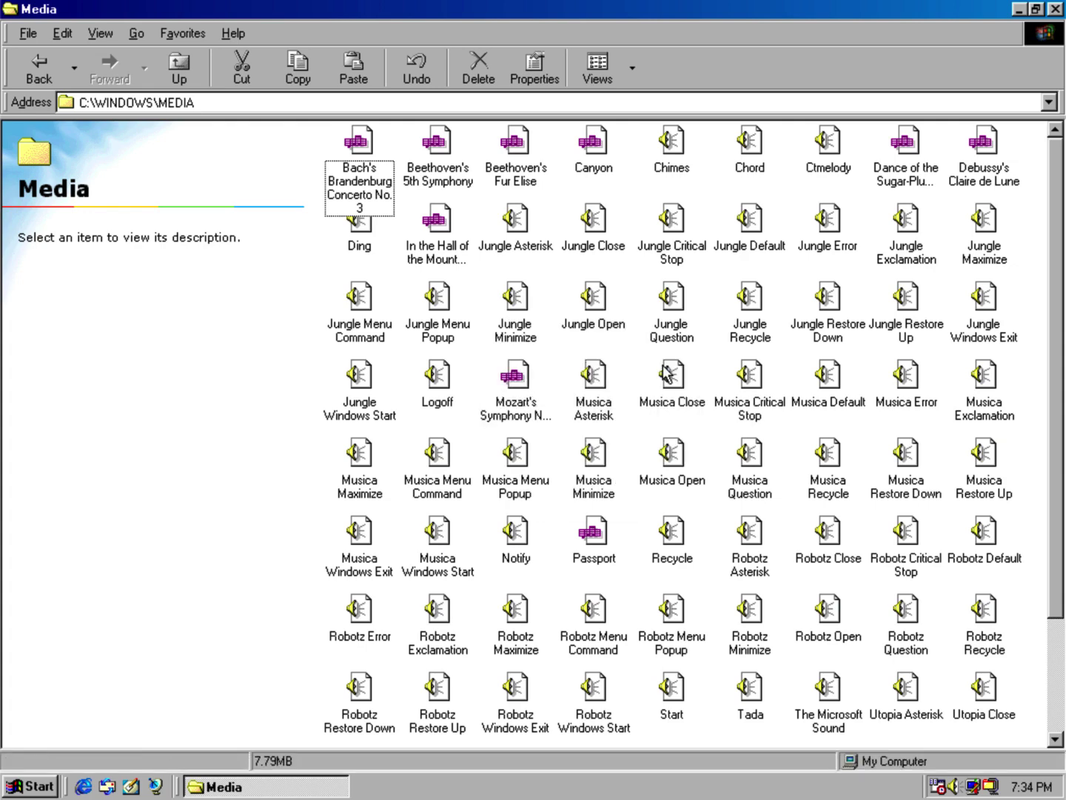
# Play the Canyon MIDI file briefly, stop it, and close the player and the Media folder.
pyautogui.click(605, 141)
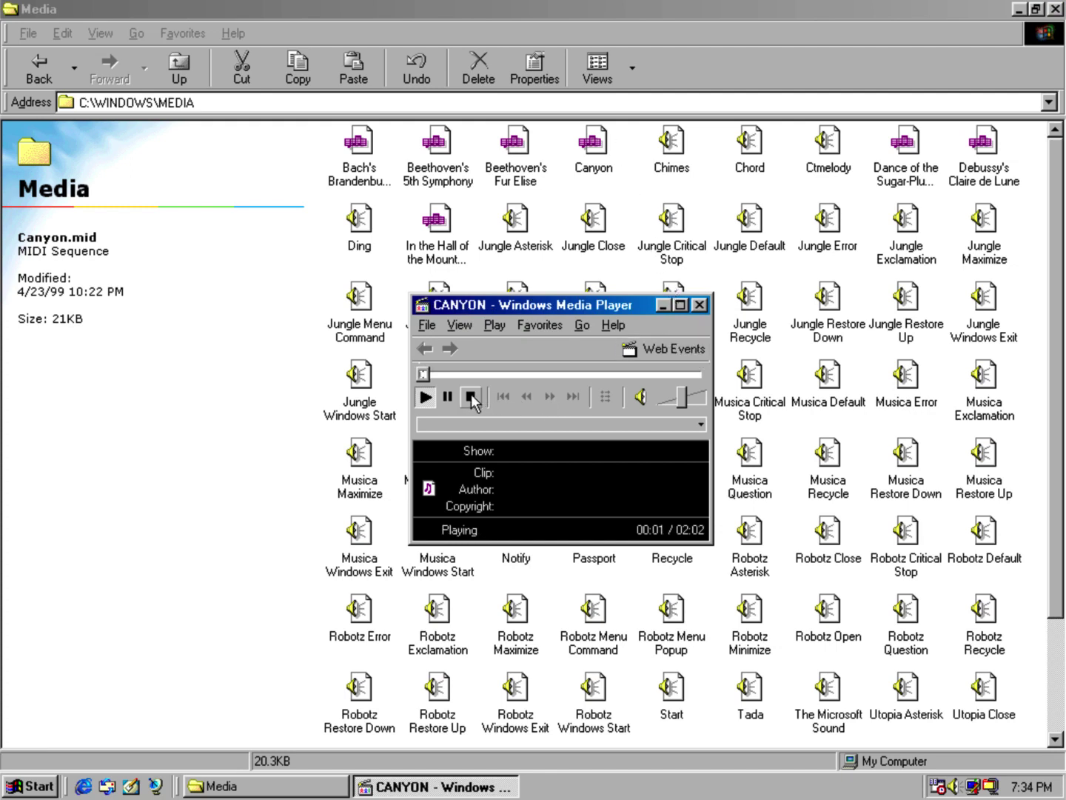
pyautogui.click(472, 397)
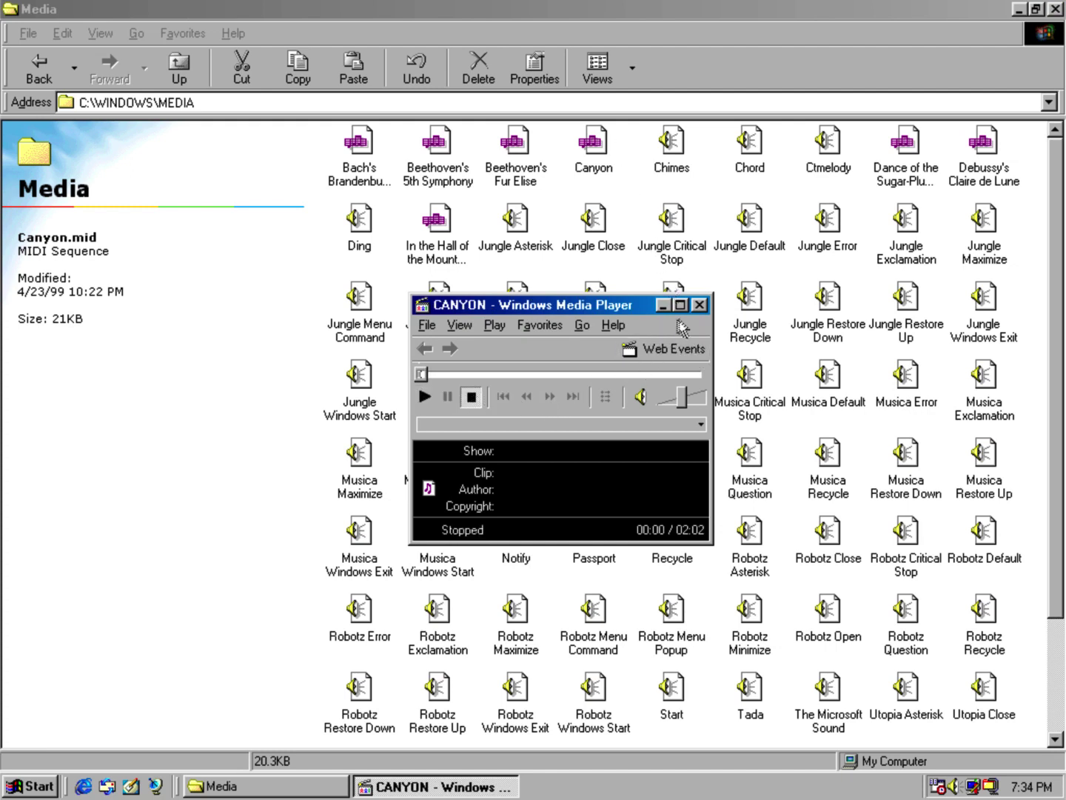
pyautogui.click(701, 305)
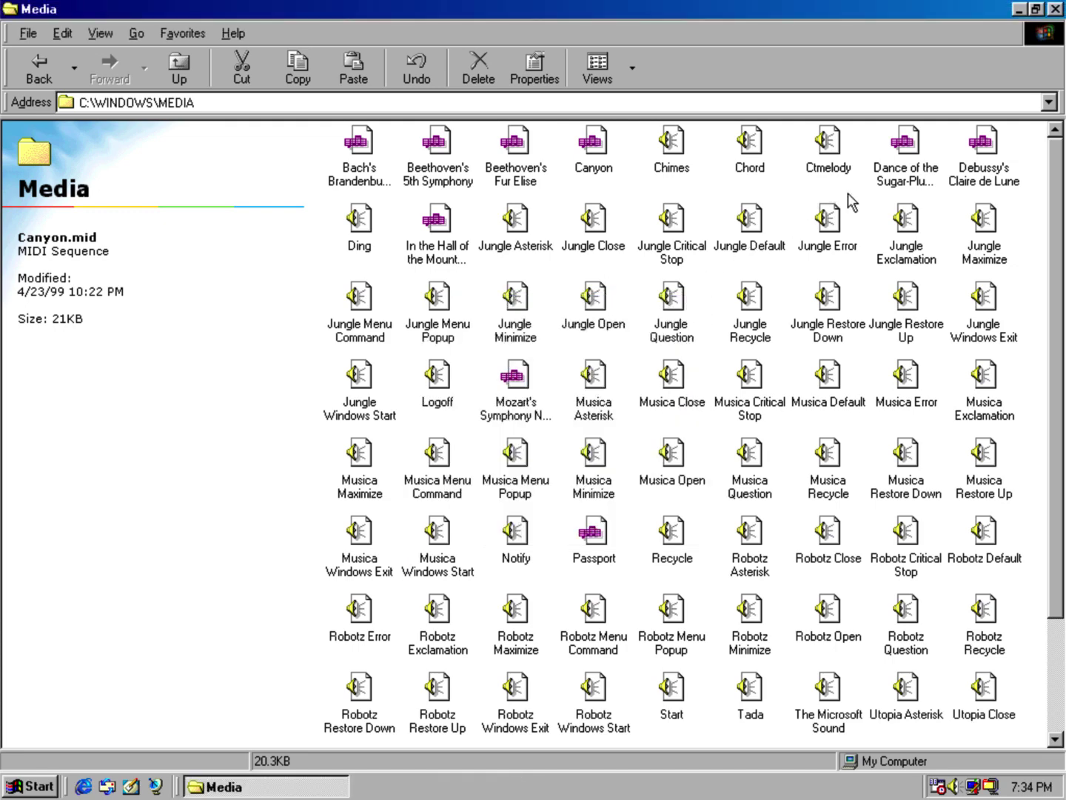
pyautogui.click(1055, 10)
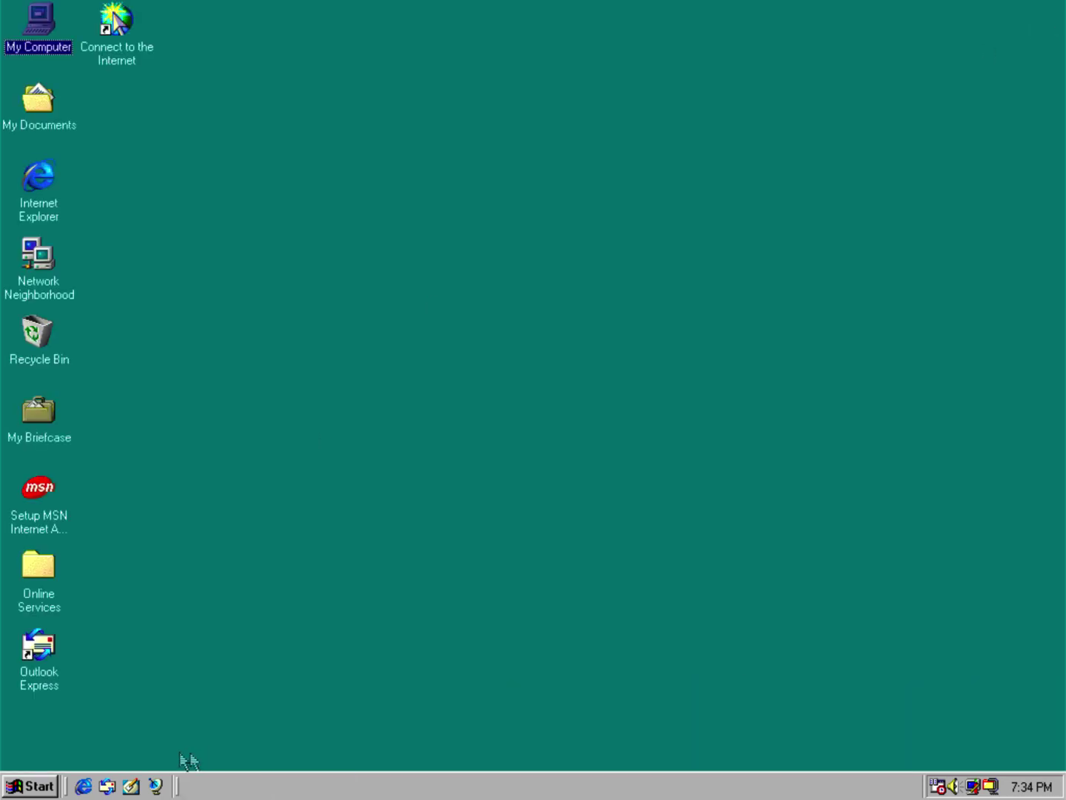
# Check which games are listed under the Accessories programs and return to the desktop.
pyautogui.click(28, 786)
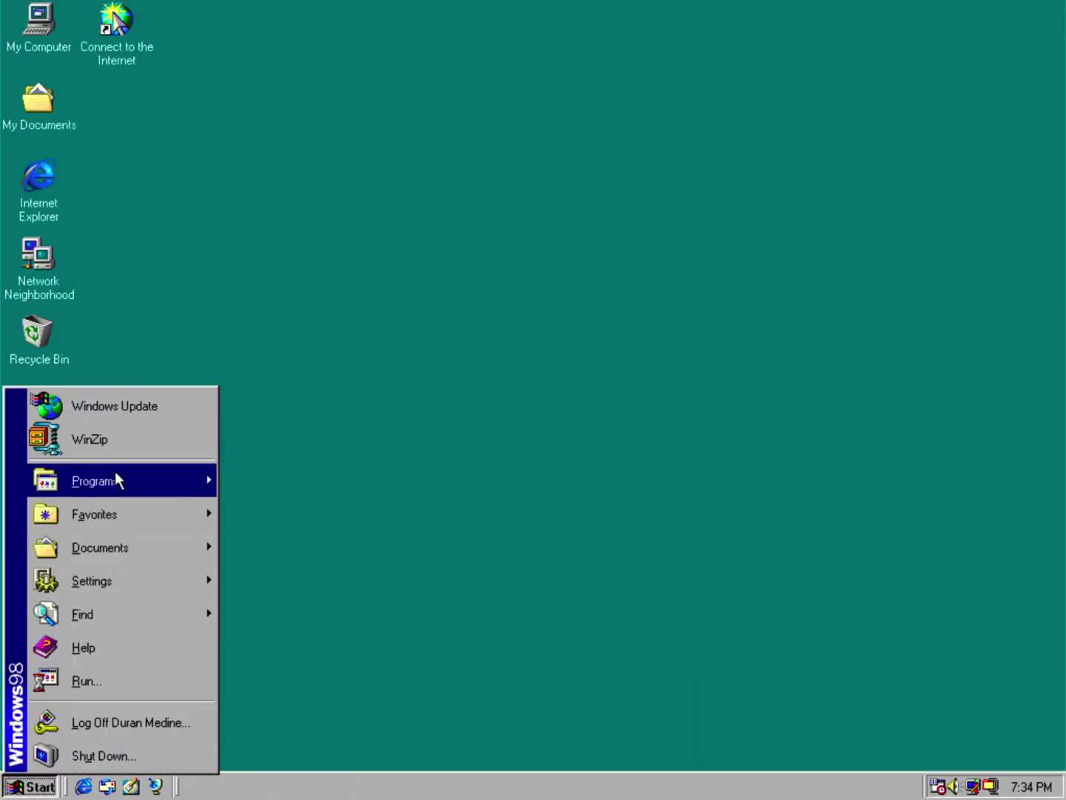
pyautogui.moveTo(115, 477)
pyautogui.moveTo(302, 474)
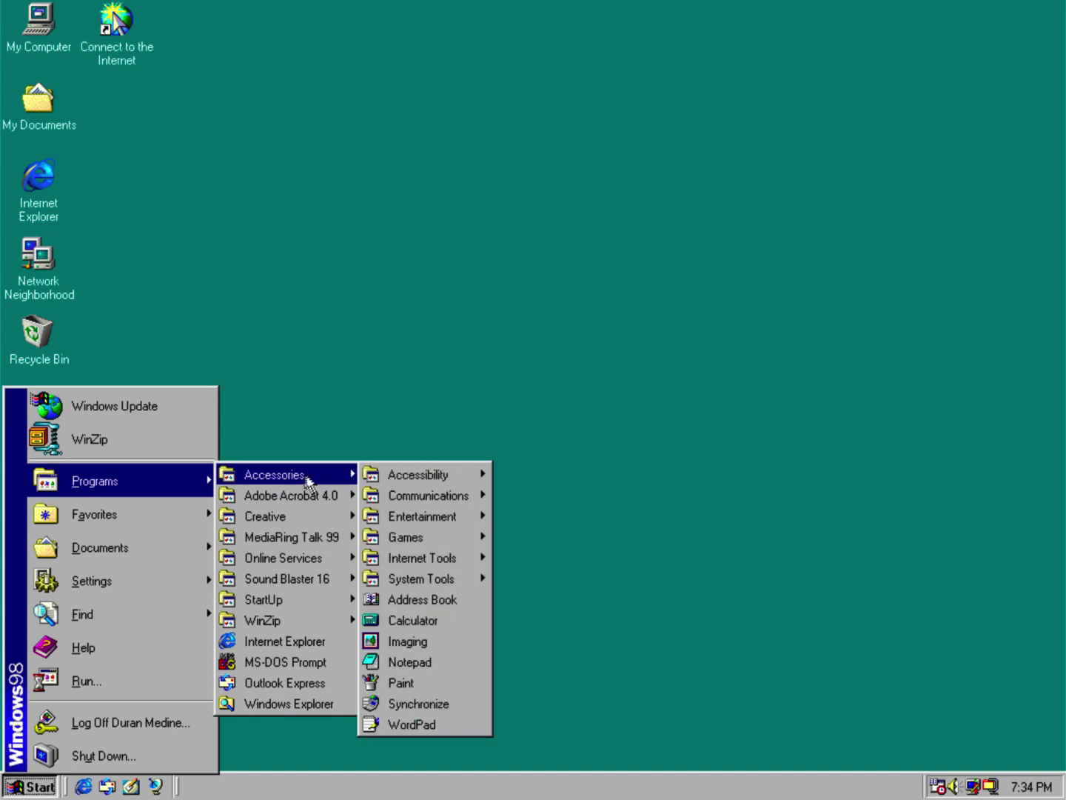
pyautogui.moveTo(423, 544)
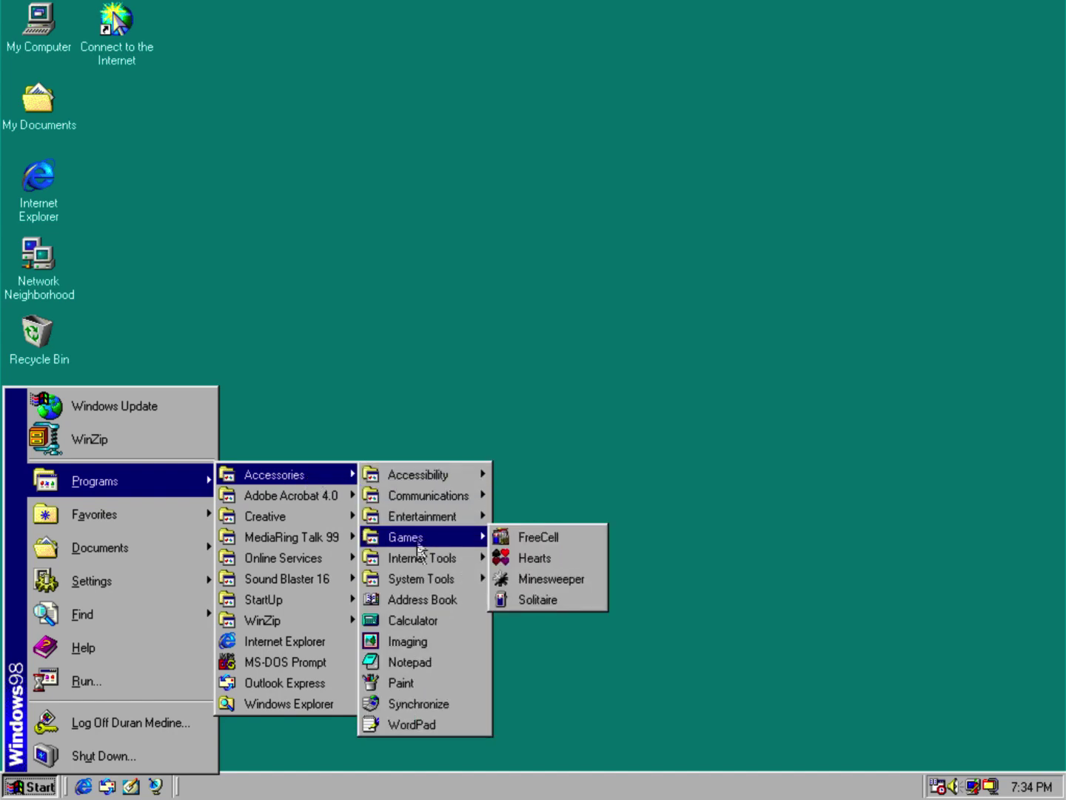
pyautogui.rightClick(379, 343)
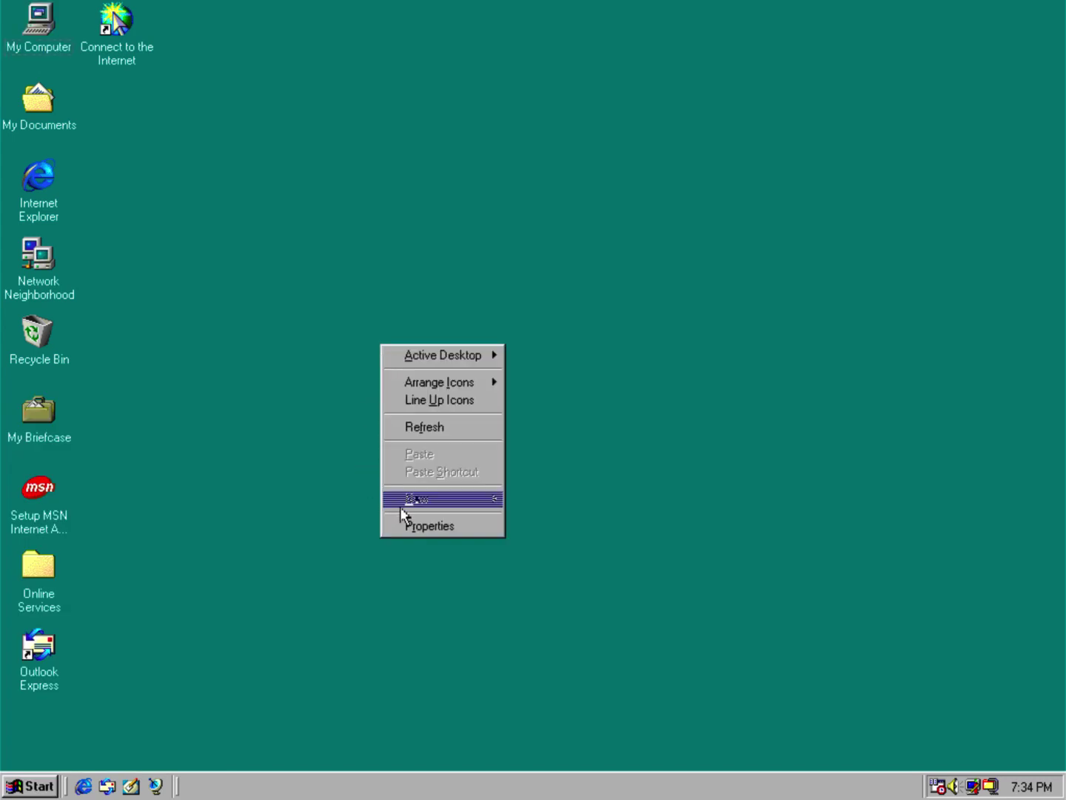
pyautogui.click(296, 523)
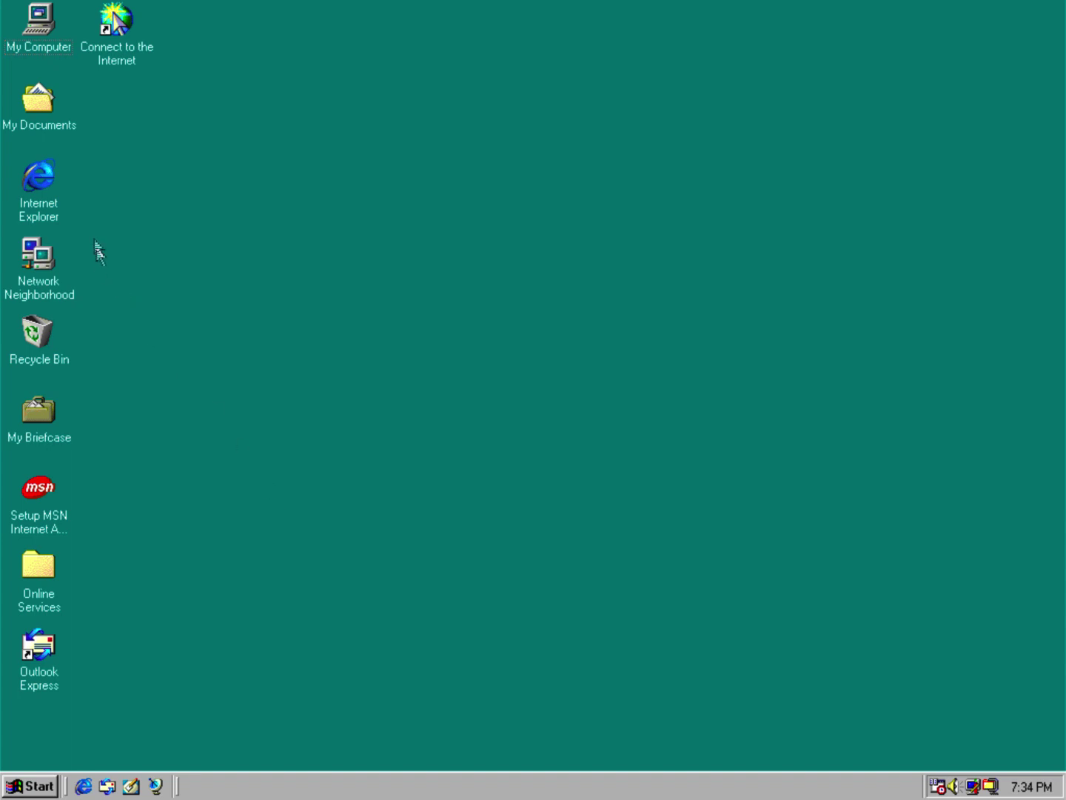
# View the general system properties of My Computer to check the Windows version, then close them.
pyautogui.rightClick(51, 35)
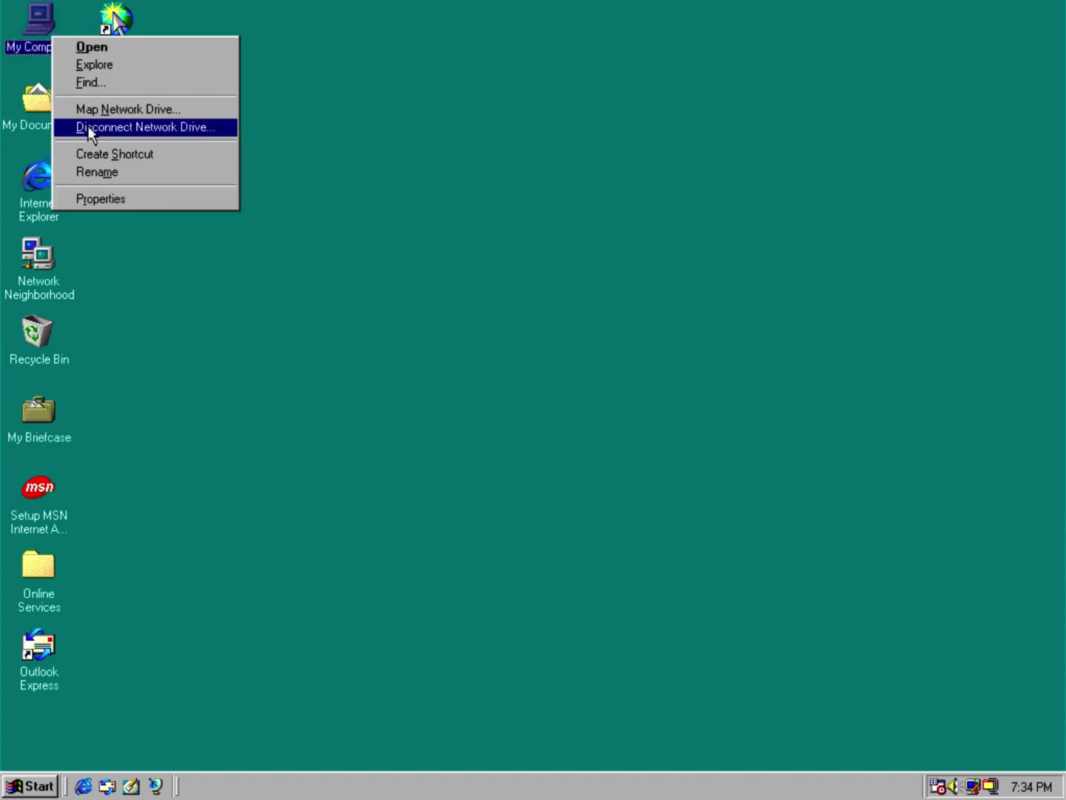
pyautogui.click(97, 200)
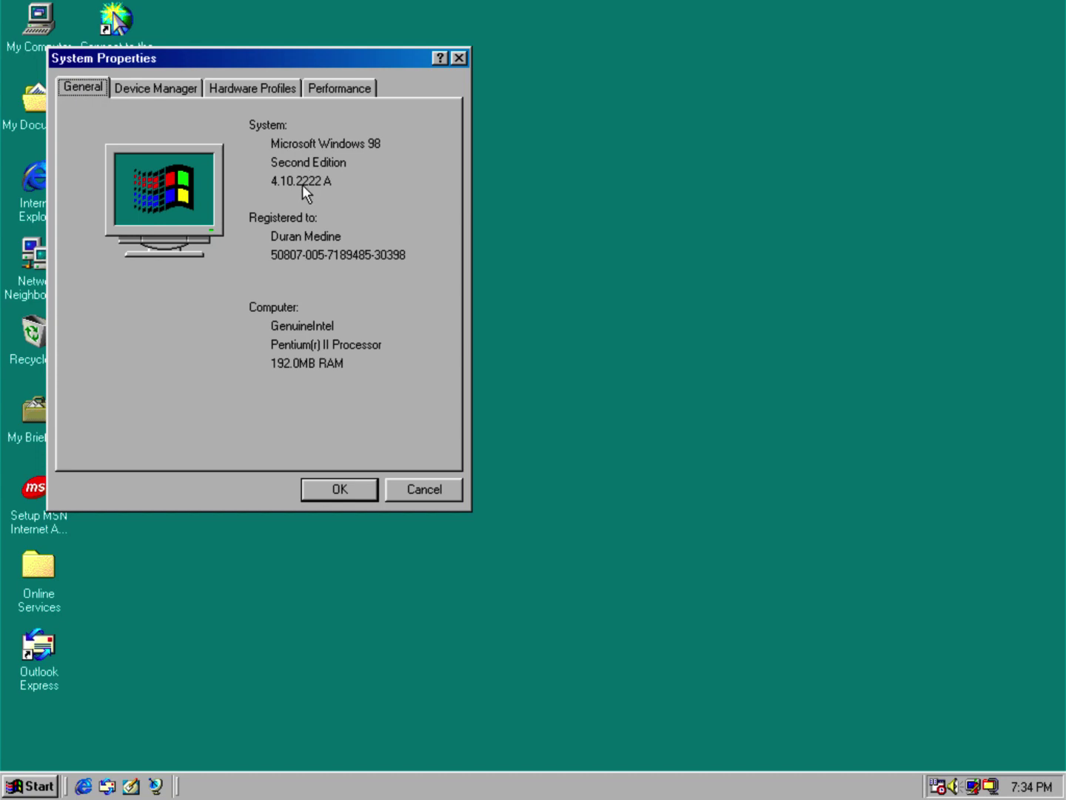
pyautogui.click(326, 492)
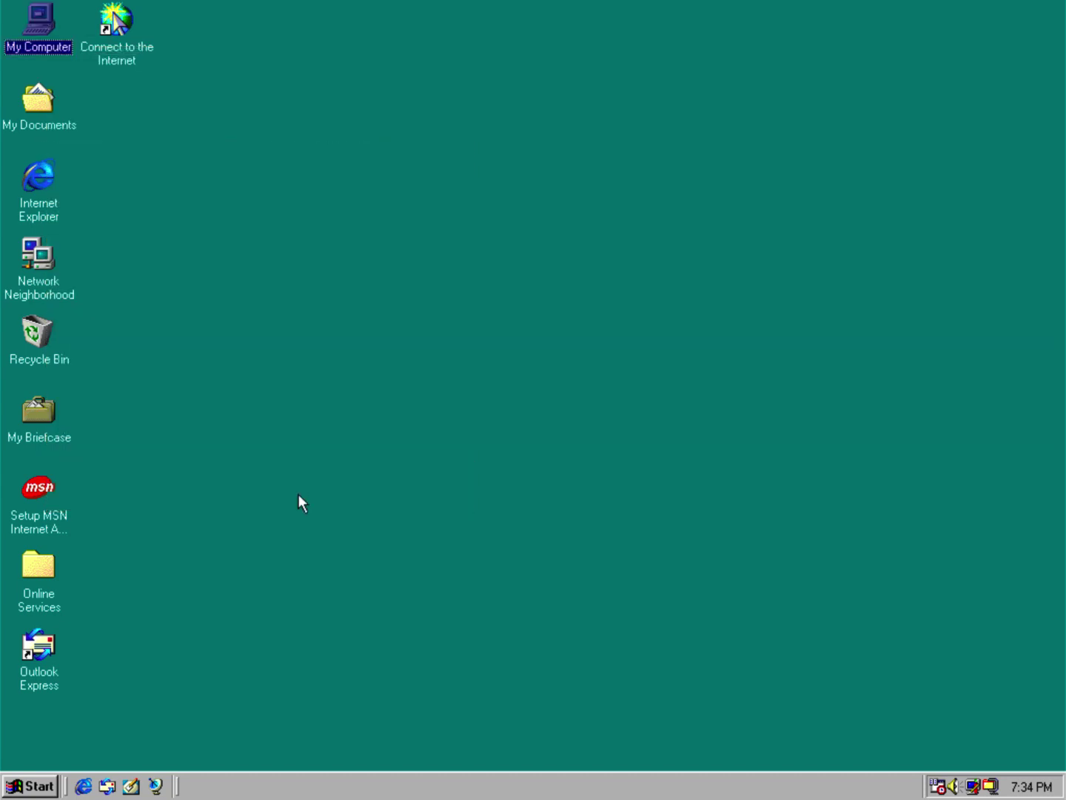